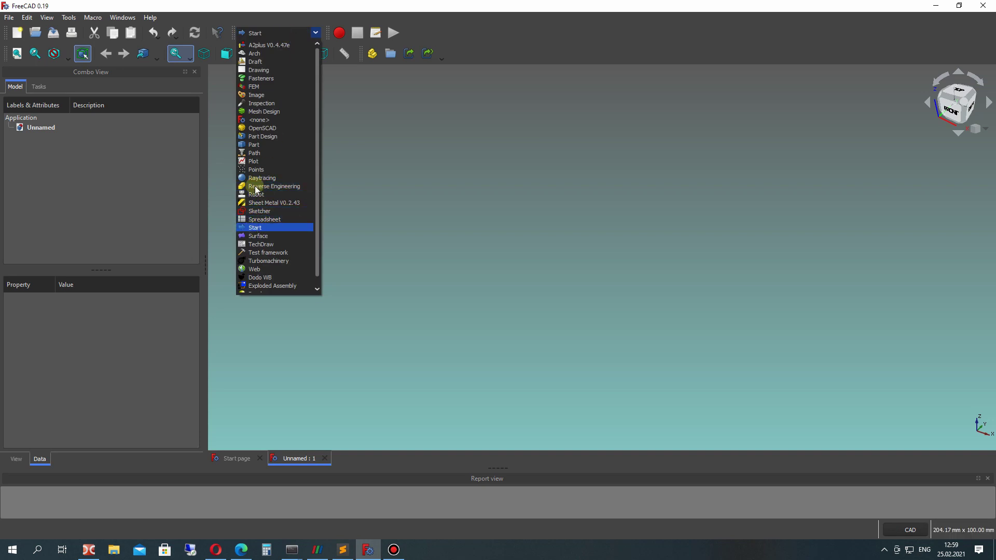
# - Switch to the Part Design workbench and show the Model tree
pyautogui.click(268, 137)
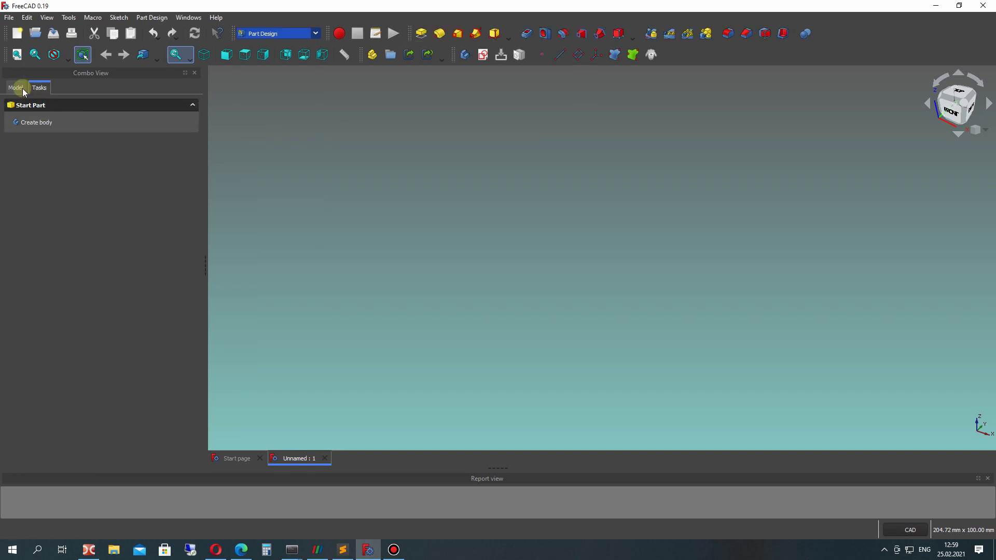
pyautogui.click(17, 89)
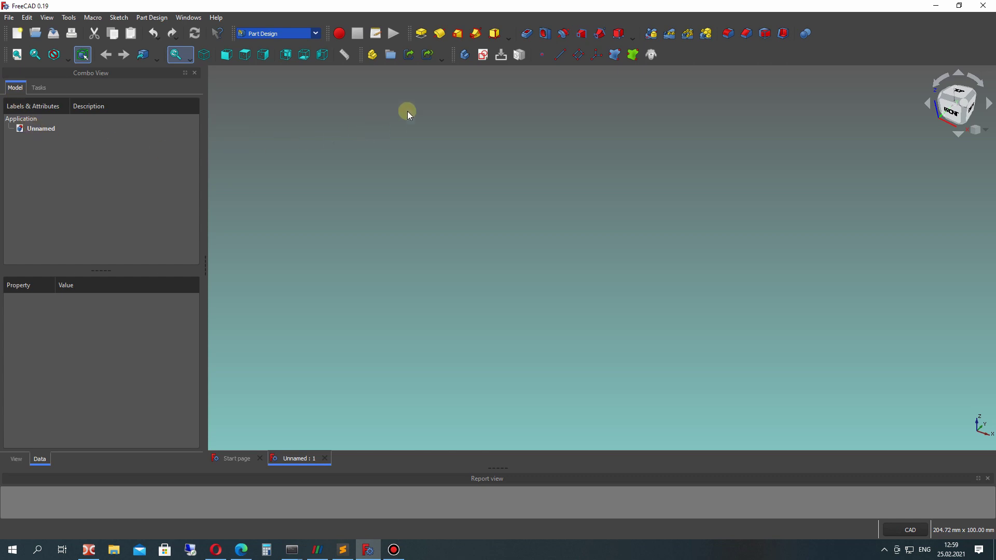
# - Create a new active Body and briefly expand its Origin
pyautogui.click(464, 55)
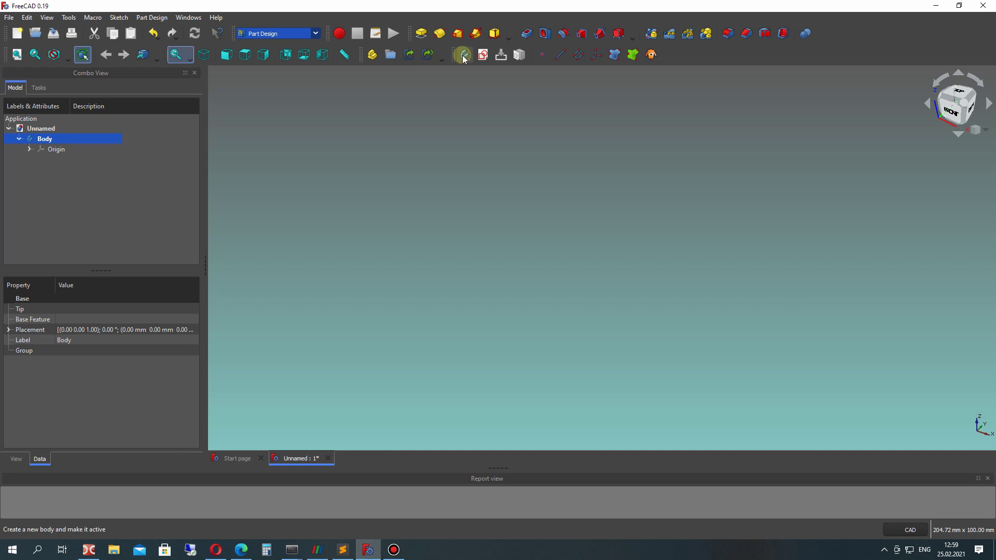
pyautogui.click(30, 150)
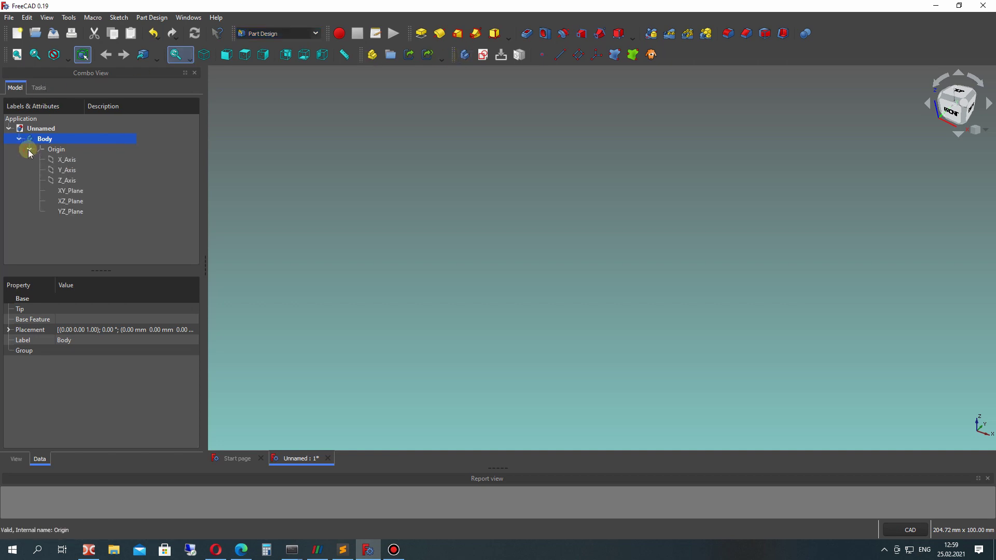
pyautogui.click(28, 150)
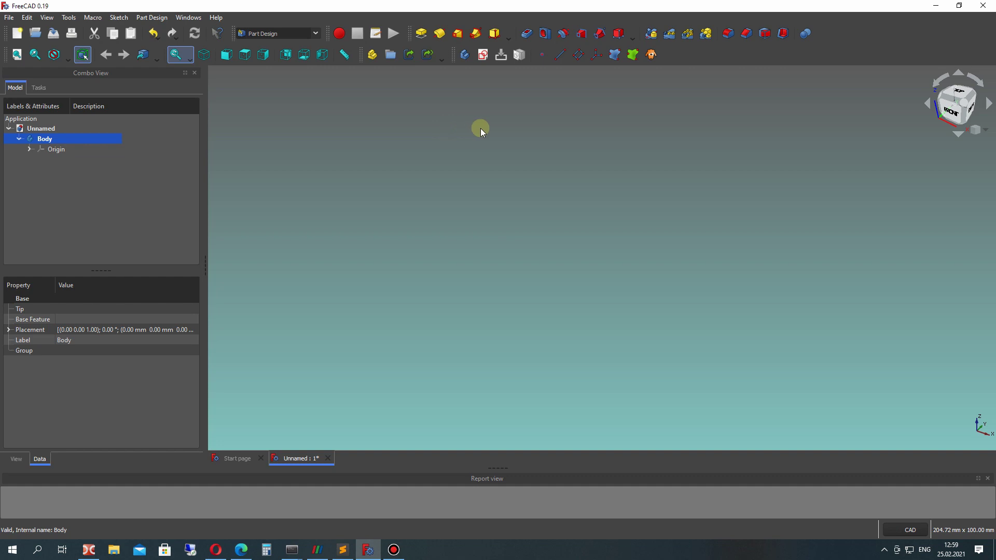
# - Start a new sketch in the body on the XY_Plane
pyautogui.click(481, 55)
pyautogui.click(41, 160)
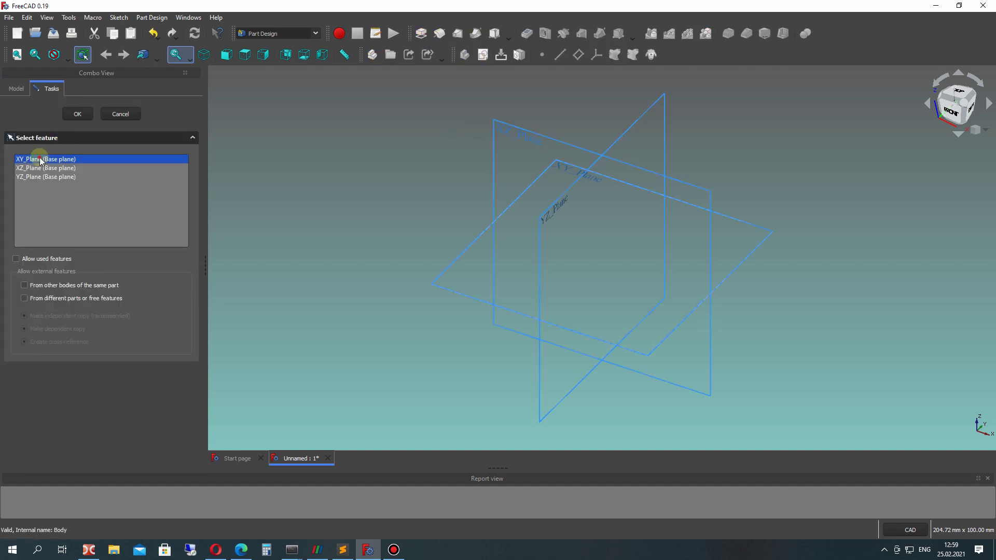
pyautogui.click(43, 168)
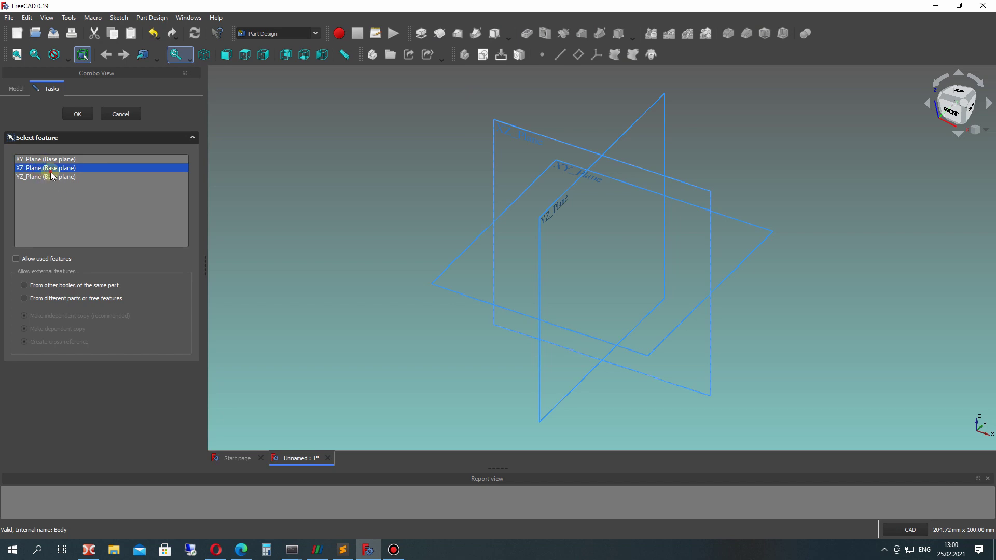
pyautogui.click(49, 178)
pyautogui.click(44, 159)
pyautogui.click(74, 115)
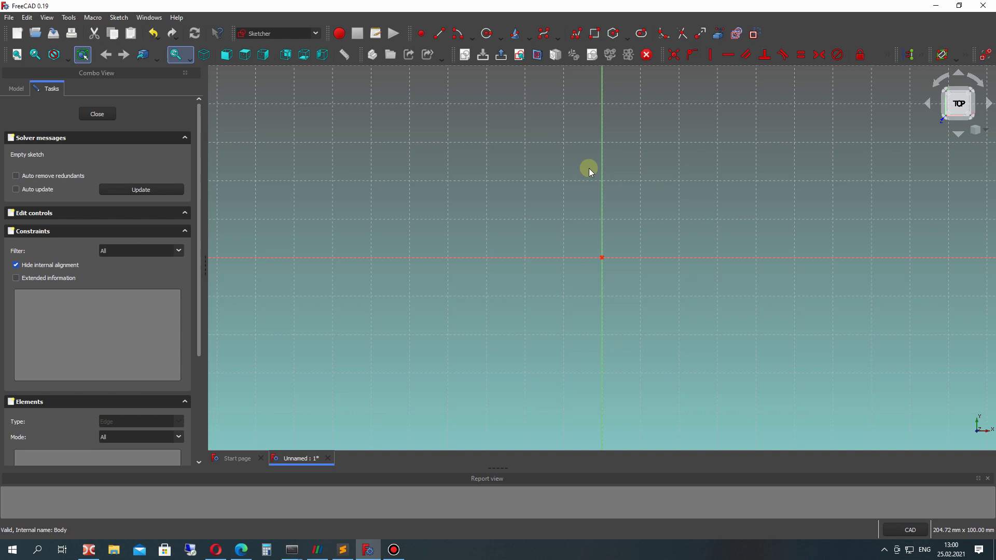
# - Draw a rectangle with one corner at the sketch origin
pyautogui.middleClick(592, 203)
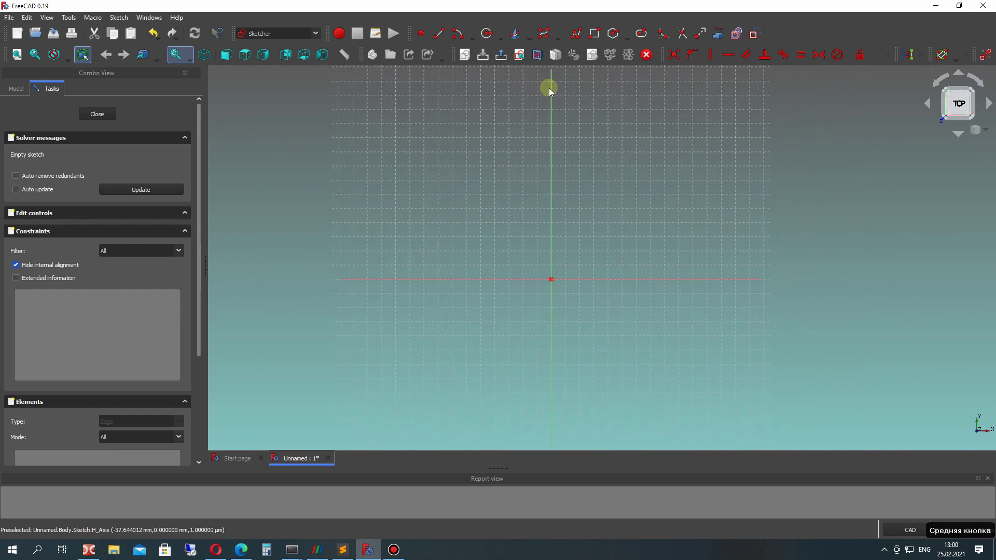
pyautogui.click(595, 33)
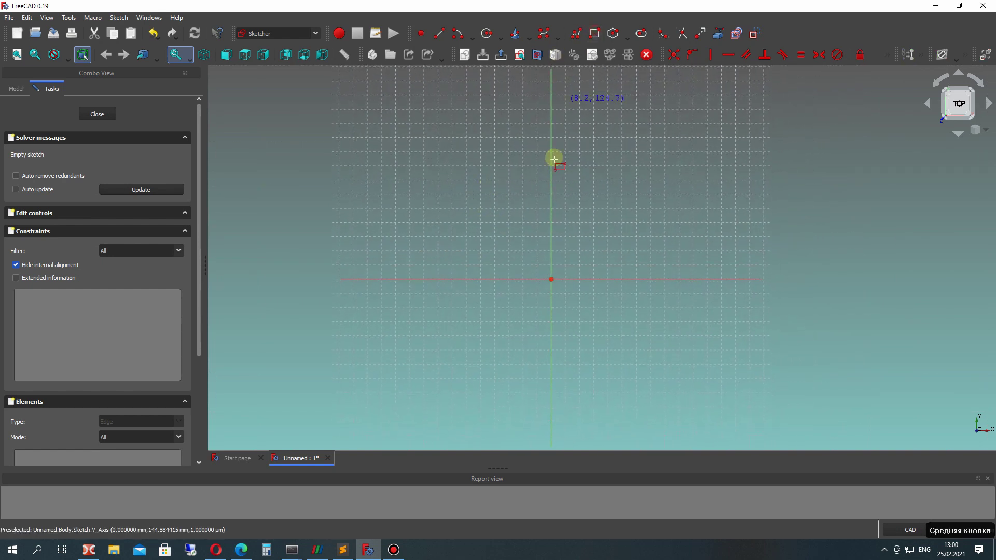
pyautogui.click(555, 275)
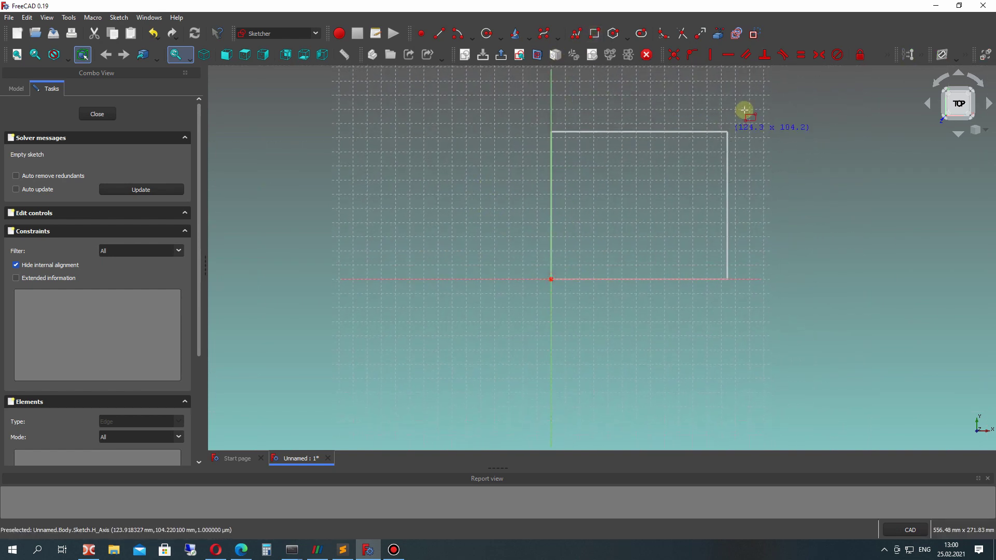
pyautogui.click(707, 78)
pyautogui.scroll(-2, 653, 142)
pyautogui.scroll(3, 631, 156)
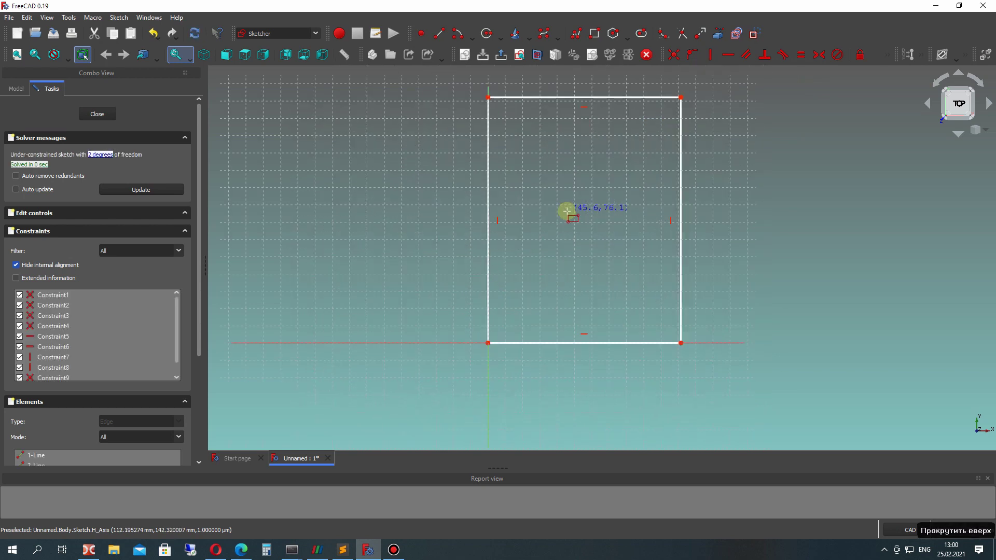
# - Constrain the rectangle to 100 mm tall and 80 mm wide
pyautogui.click(890, 54)
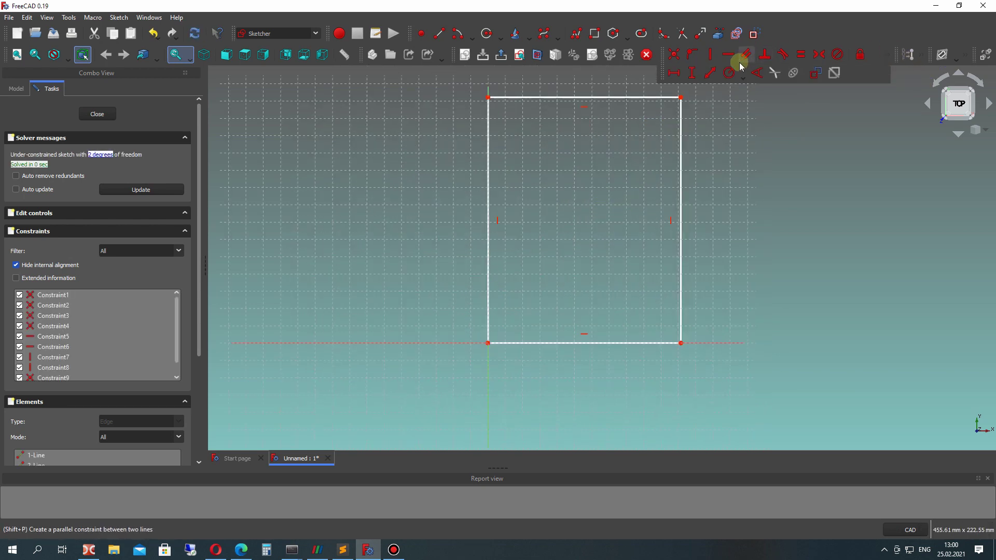
pyautogui.click(705, 73)
pyautogui.click(681, 157)
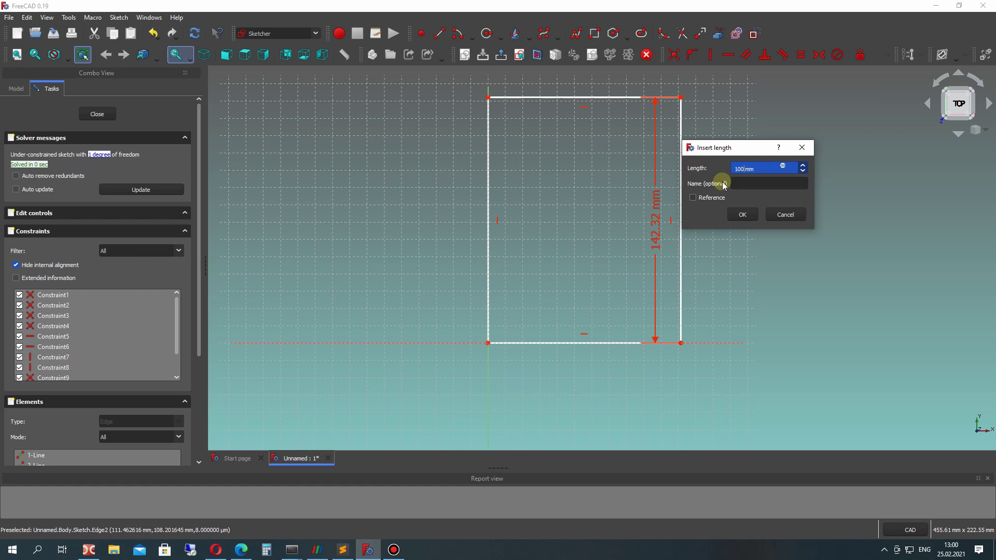
pyautogui.click(739, 214)
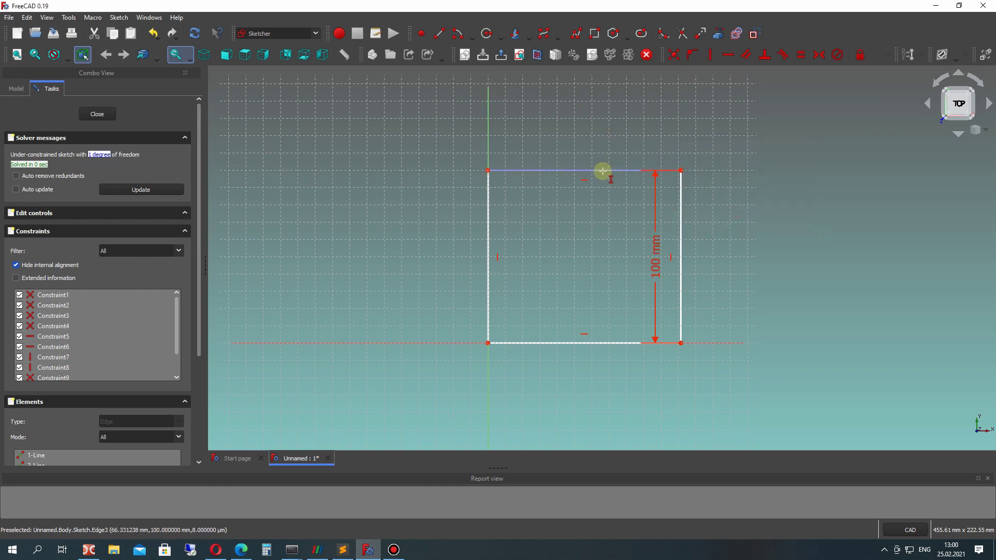
pyautogui.click(887, 54)
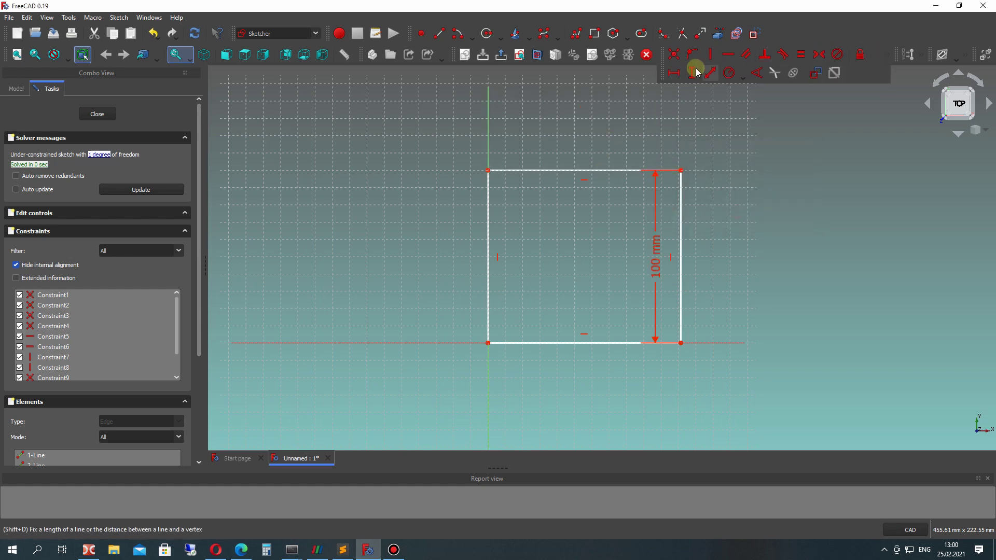
pyautogui.click(671, 74)
pyautogui.click(601, 165)
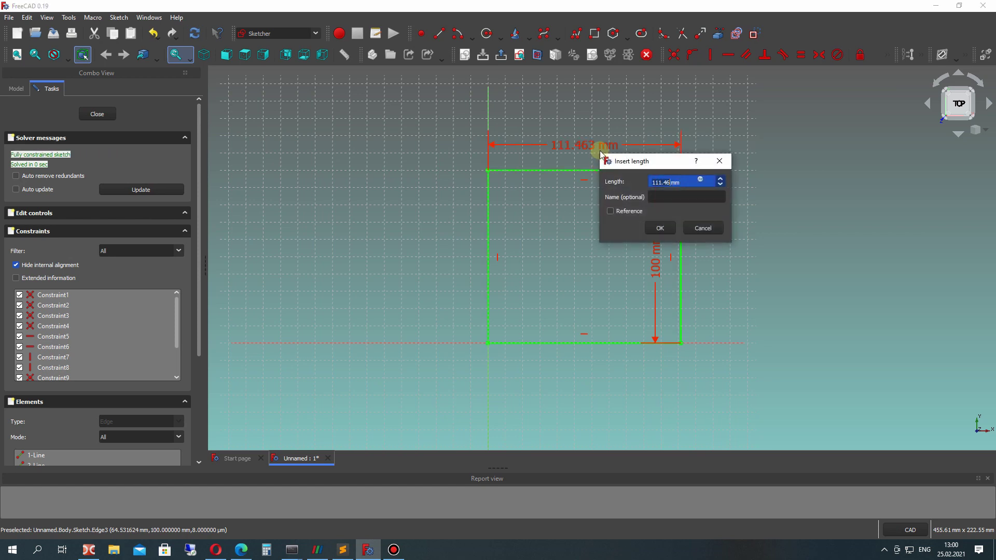
pyautogui.write('80')
pyautogui.press('Return')
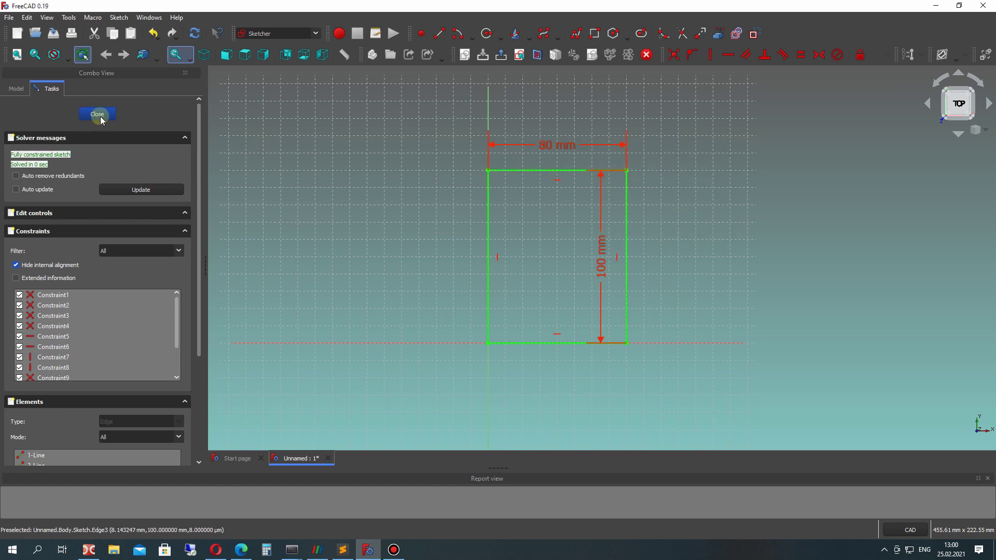
pyautogui.scroll(1, 577, 258)
# - Draw a second rectangle straddling the plate's bottom edge for the notch
pyautogui.moveTo(582, 260); pyautogui.dragTo(553, 223, button='middle')
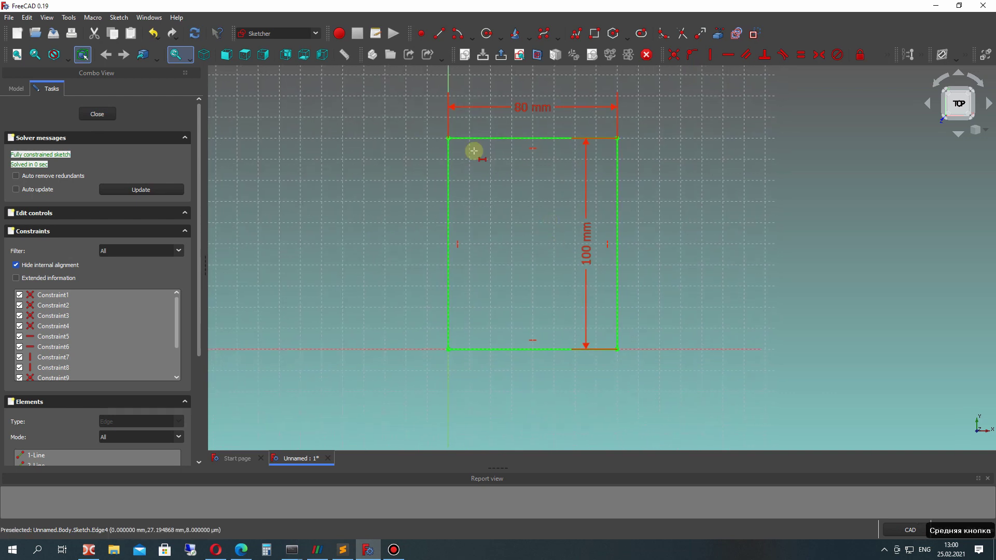
pyautogui.click(594, 33)
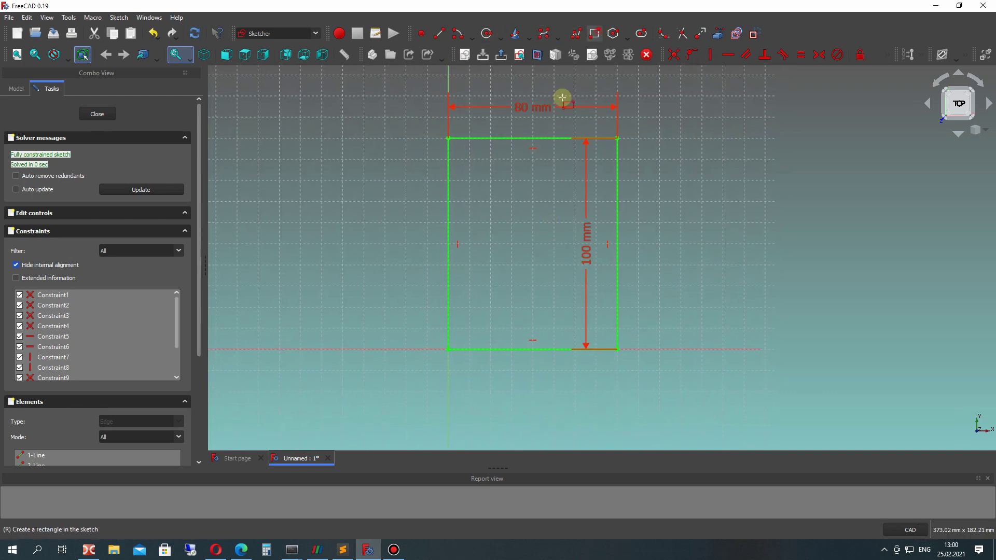
pyautogui.click(502, 309)
pyautogui.click(565, 393)
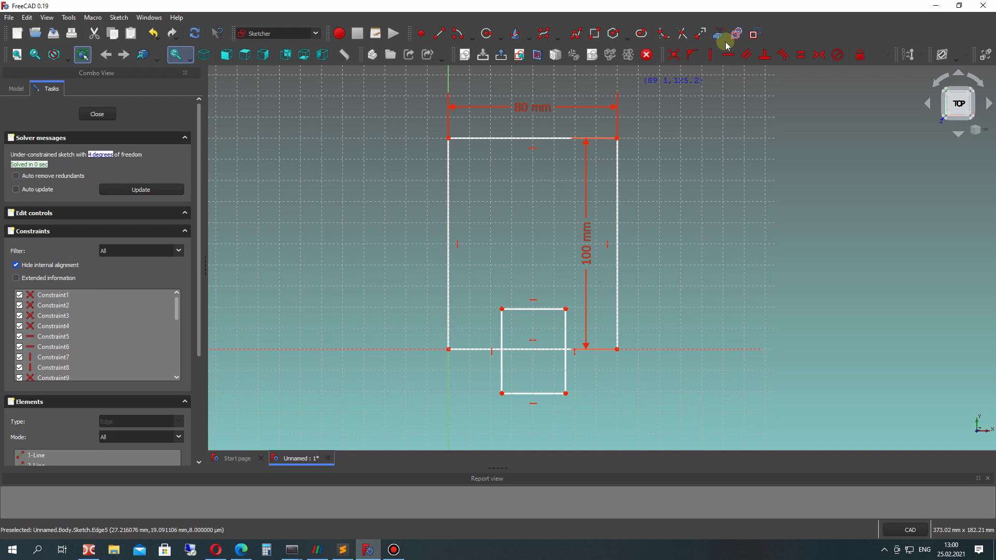
# - Trim the overlapping edge pieces and remove the notch's extra lower line
pyautogui.click(887, 55)
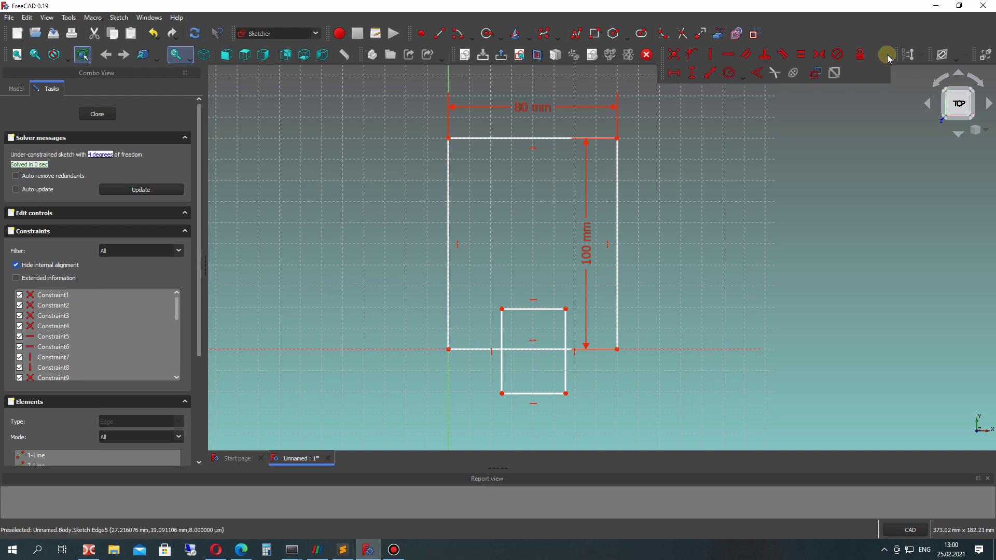
pyautogui.click(665, 35)
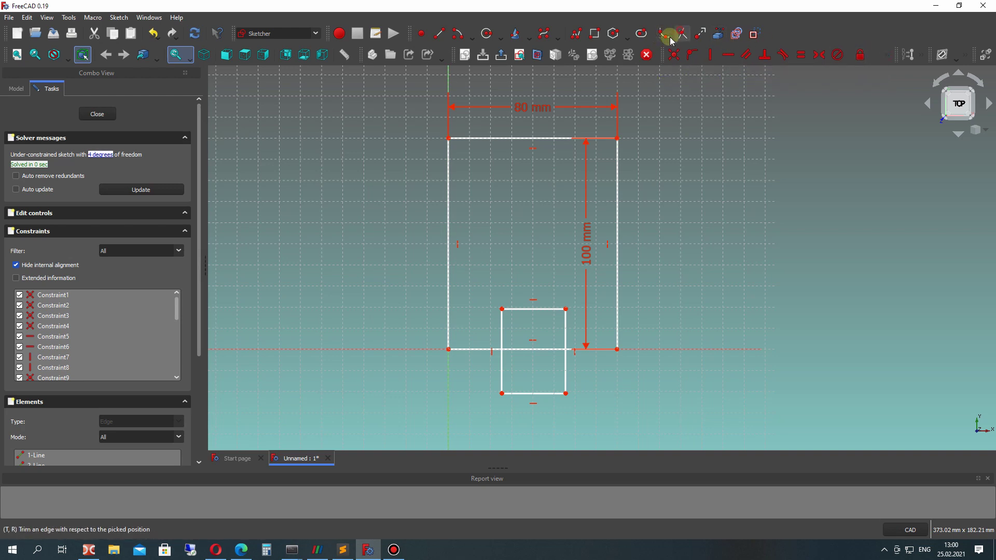
pyautogui.click(521, 349)
pyautogui.click(502, 360)
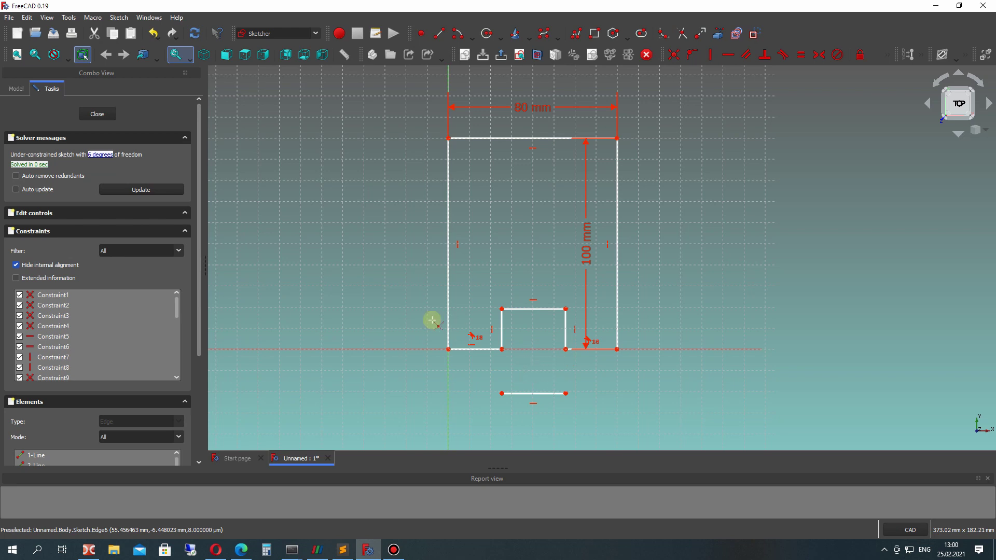
pyautogui.click(546, 394)
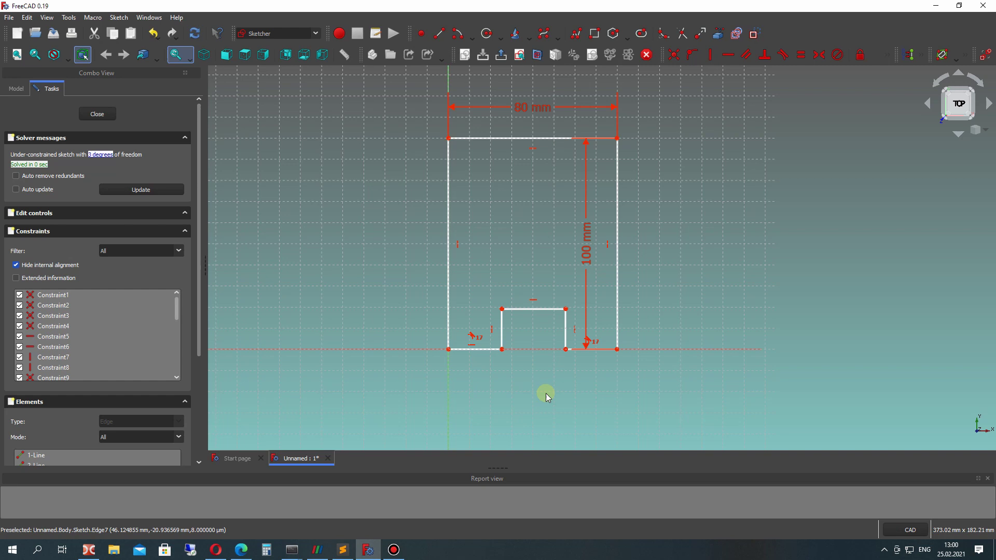
# - Make the two bottom segments beside the notch equal in length
pyautogui.moveTo(565, 309); pyautogui.dragTo(570, 280)
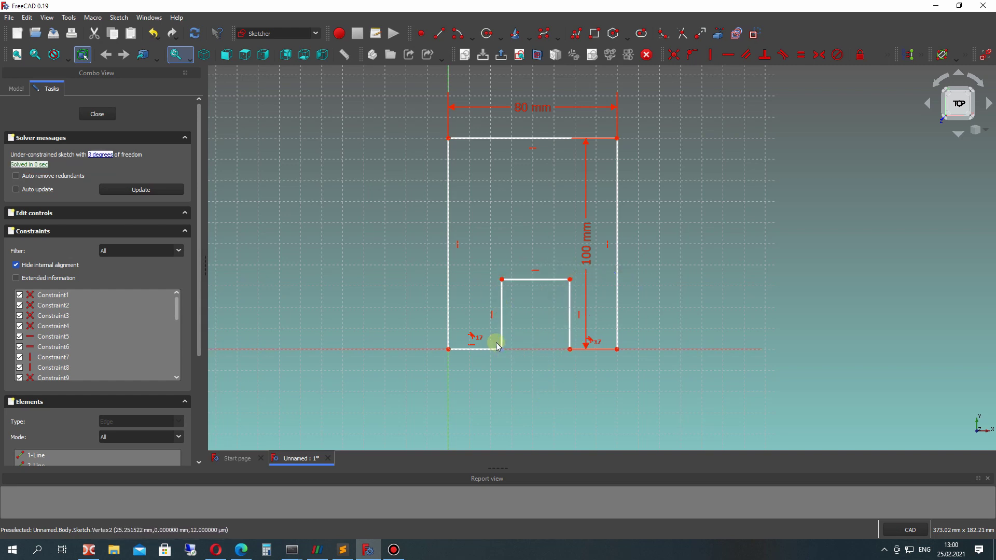
pyautogui.click(485, 349)
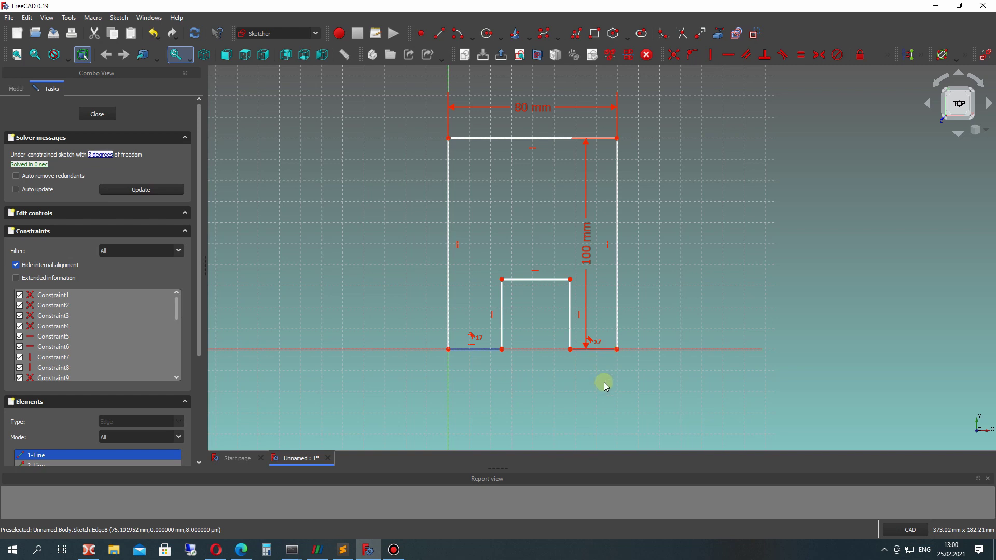
pyautogui.click(801, 54)
pyautogui.moveTo(568, 280)
pyautogui.mouseDown()
pyautogui.moveTo(537, 284)
pyautogui.moveTo(568, 276)
pyautogui.moveTo(561, 260)
pyautogui.moveTo(565, 320)
pyautogui.mouseUp()
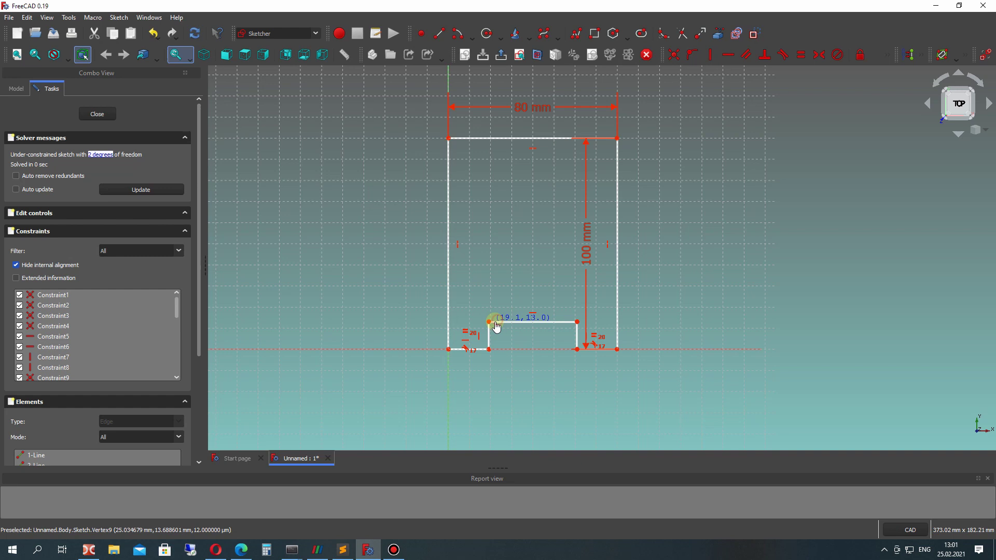
# - Place the notch 25 mm from the plate's left edge
pyautogui.click(488, 349)
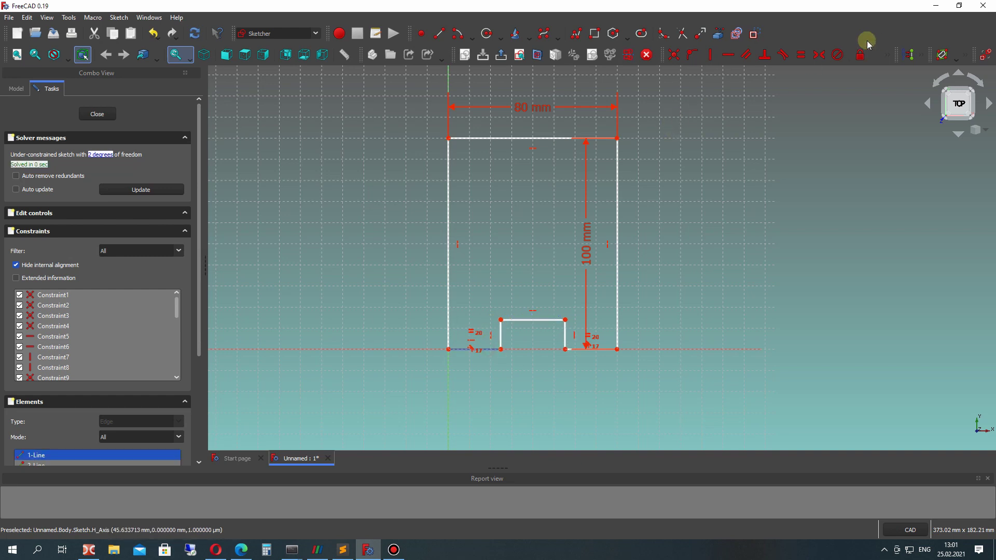
pyautogui.click(886, 56)
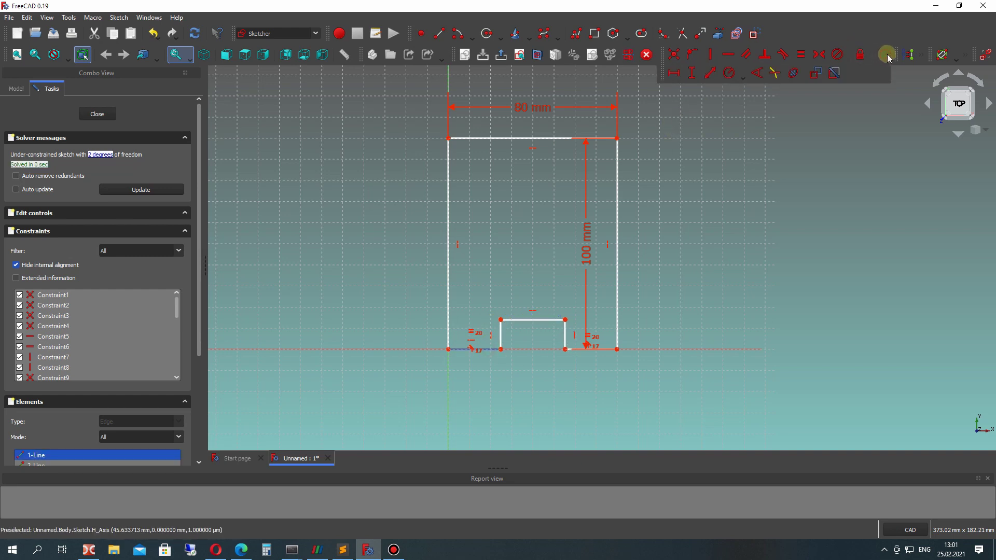
pyautogui.click(675, 73)
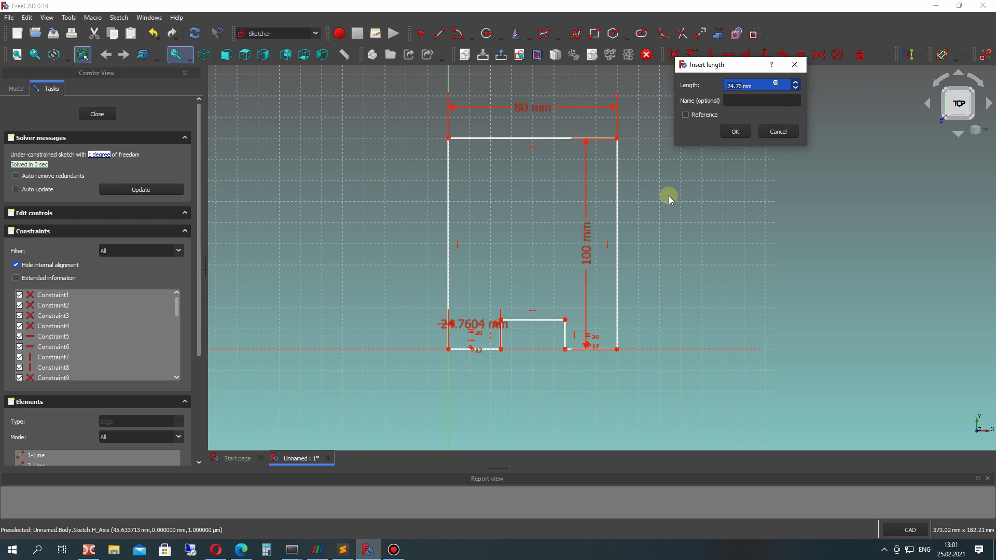
pyautogui.write('25')
pyautogui.press('Return')
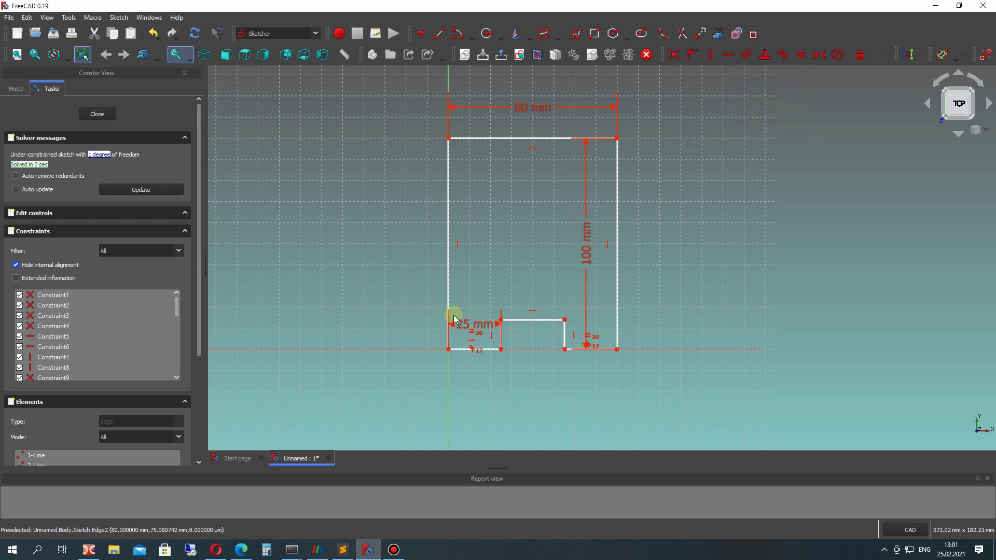
pyautogui.moveTo(478, 324)
pyautogui.mouseDown()
pyautogui.moveTo(469, 332)
pyautogui.moveTo(476, 383)
pyautogui.moveTo(549, 387)
pyautogui.mouseUp()
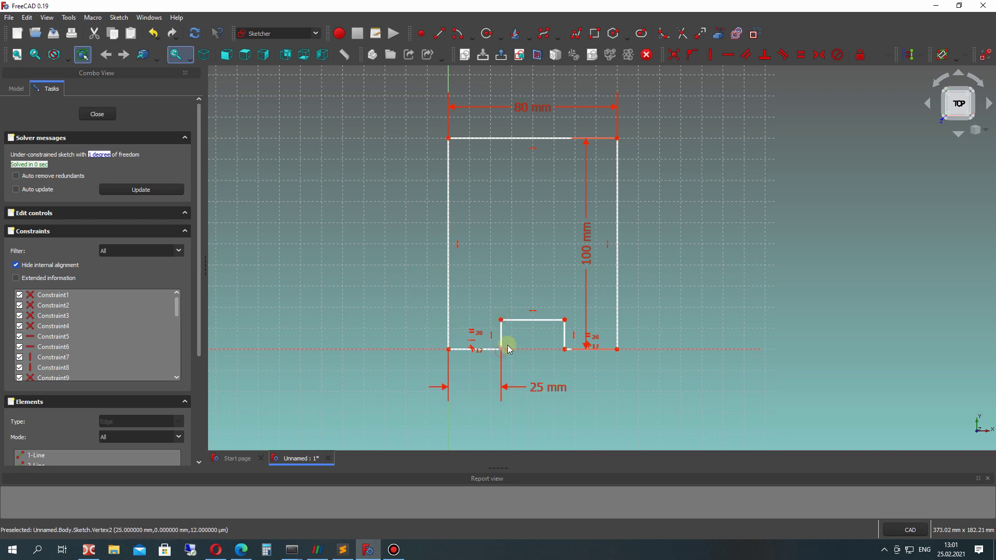
# - Set the notch depth to 10 mm with a vertical distance constraint
pyautogui.click(500, 321)
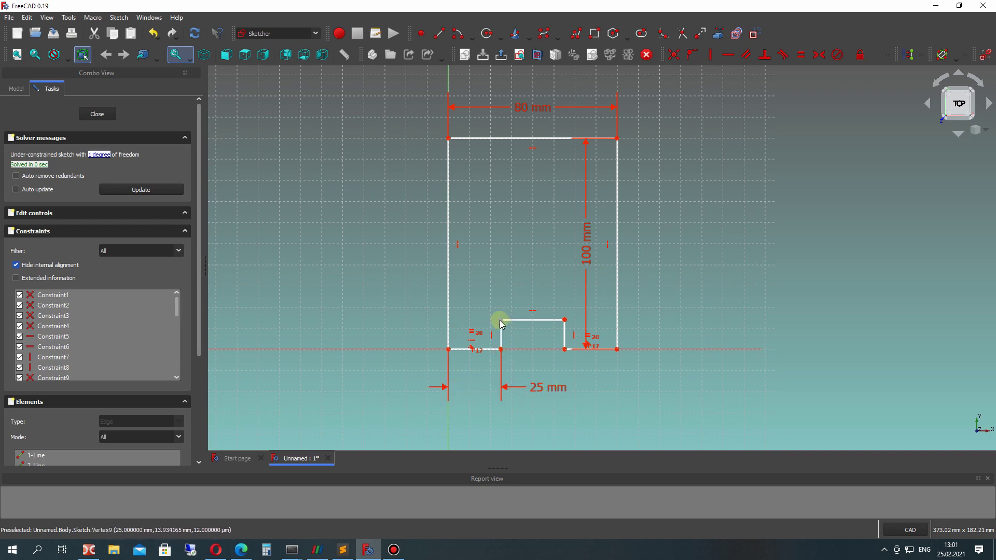
pyautogui.click(502, 349)
pyautogui.click(887, 55)
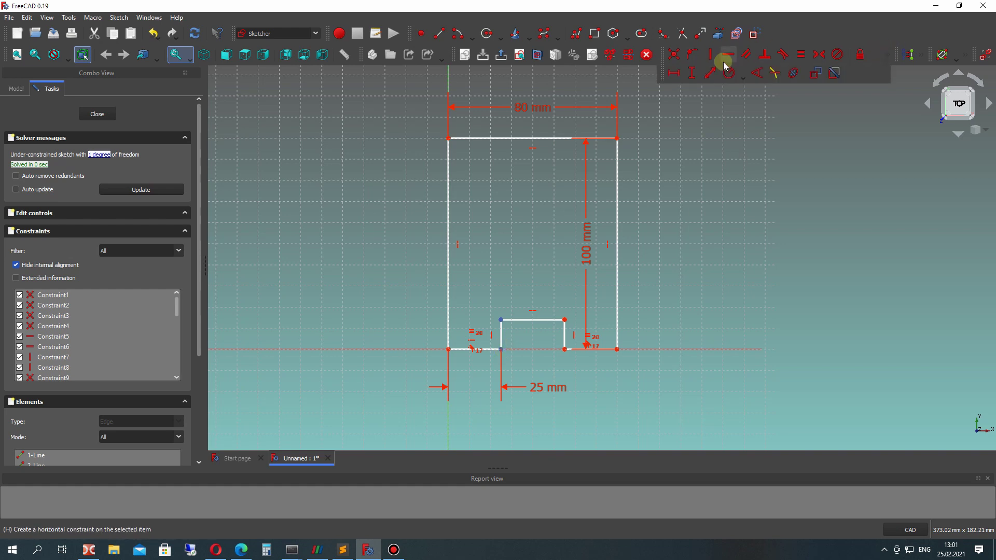
pyautogui.click(695, 72)
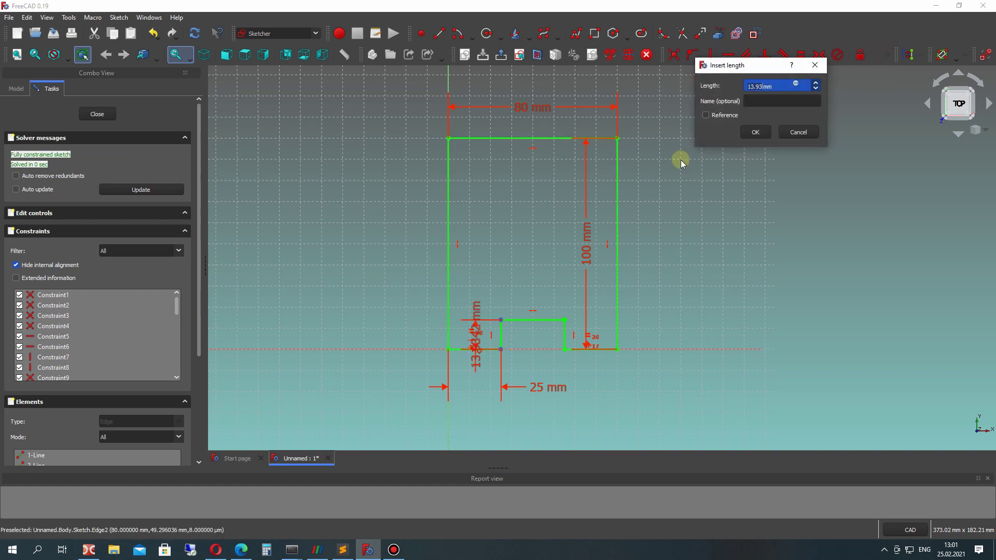
pyautogui.write('10')
pyautogui.press('Return')
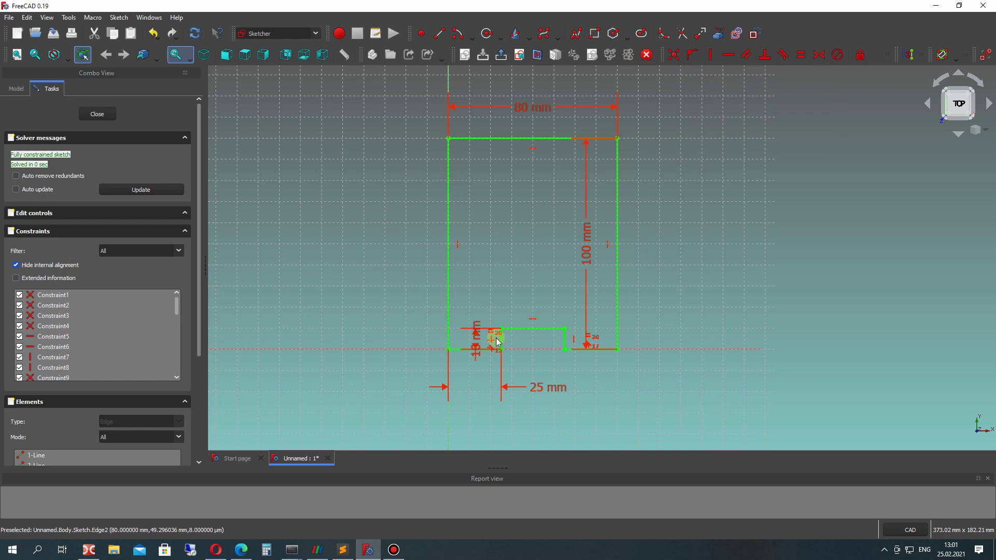
pyautogui.moveTo(496, 341)
pyautogui.mouseDown()
pyautogui.moveTo(396, 278)
pyautogui.moveTo(389, 224)
pyautogui.mouseUp()
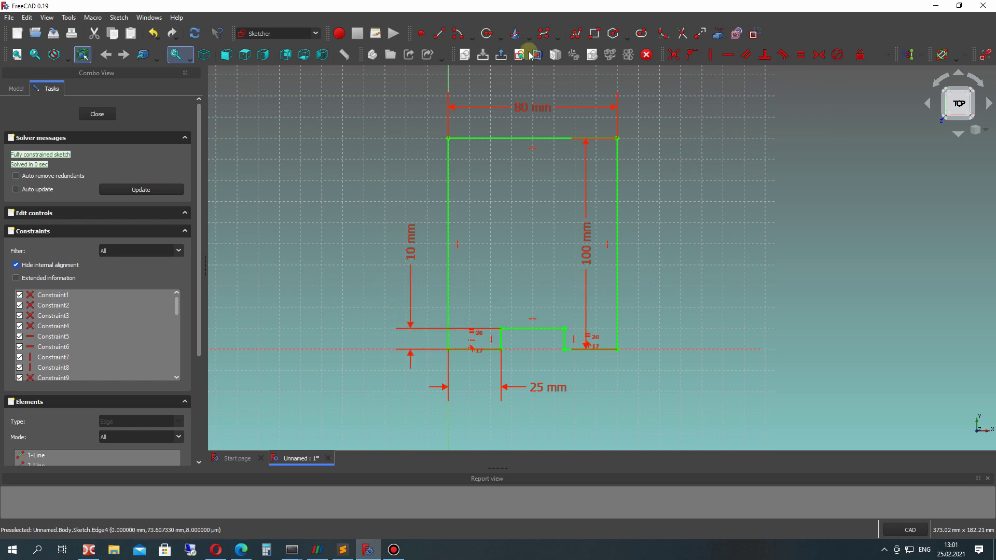
# - Draw two hole circles near the plate's top left and top right
pyautogui.click(486, 34)
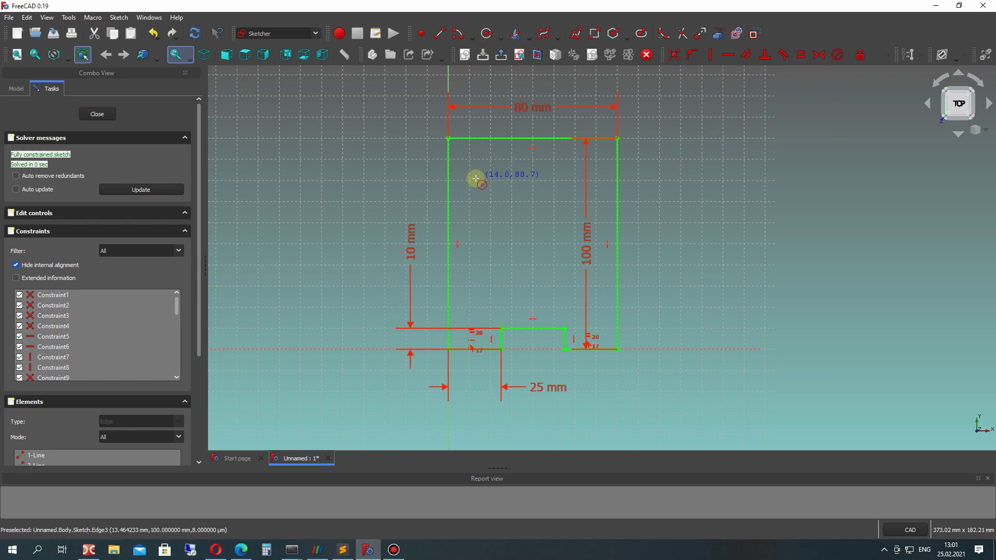
pyautogui.click(475, 178)
pyautogui.click(481, 162)
pyautogui.click(563, 179)
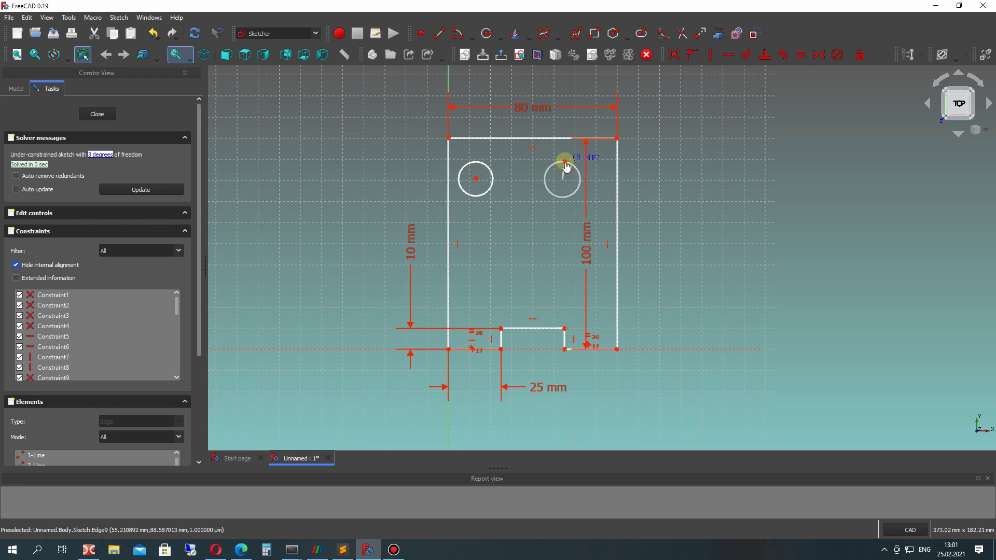
pyautogui.click(569, 161)
pyautogui.rightClick(472, 172)
pyautogui.moveTo(476, 179)
pyautogui.mouseDown()
pyautogui.moveTo(487, 167)
pyautogui.moveTo(489, 180)
pyautogui.mouseUp()
# - Dimension the left hole centre 80 mm above the plate origin
pyautogui.click(488, 182)
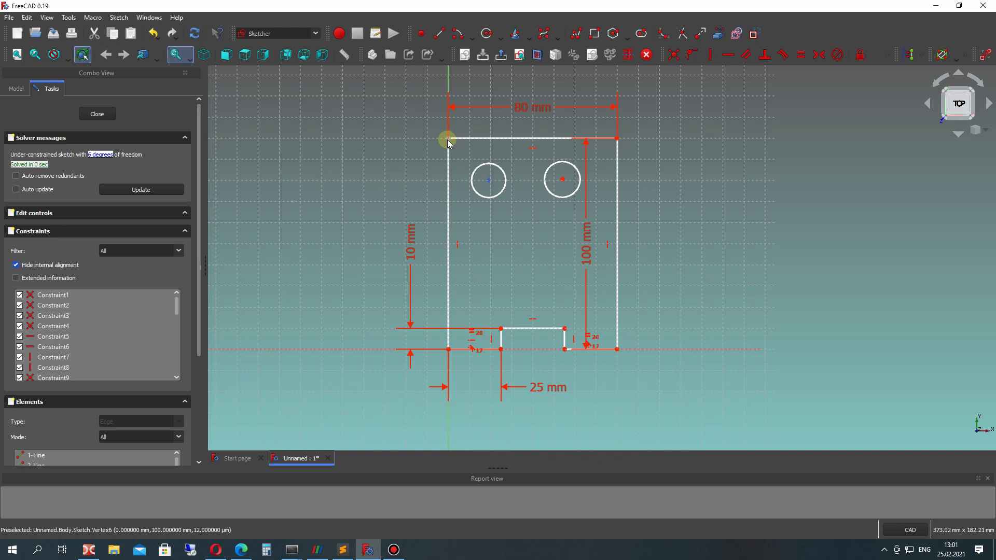
pyautogui.click(449, 350)
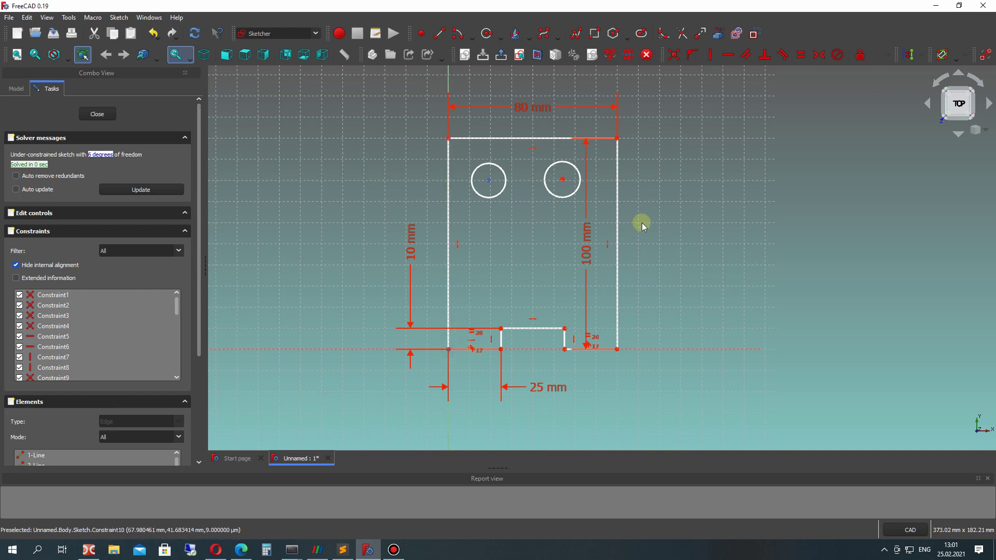
pyautogui.click(887, 54)
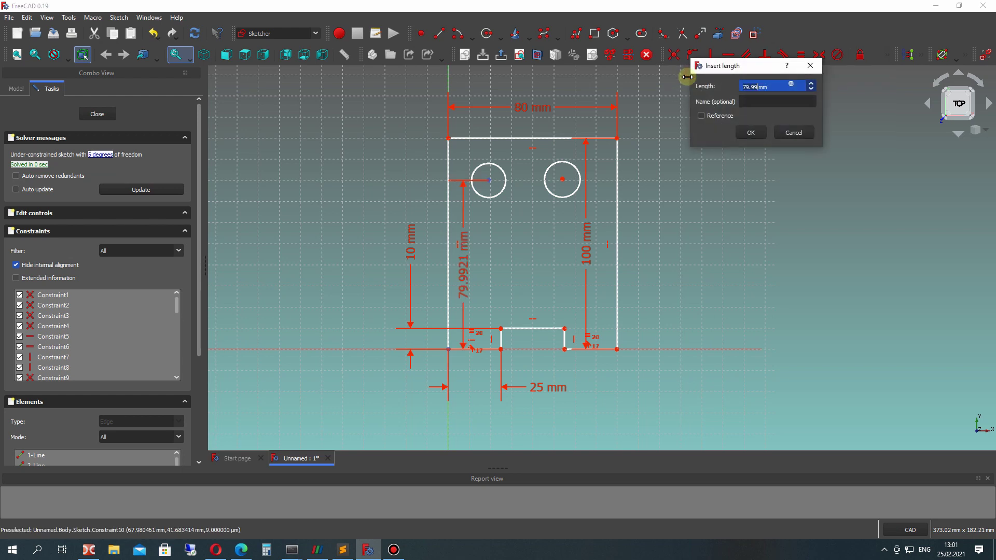
pyautogui.press('Return')
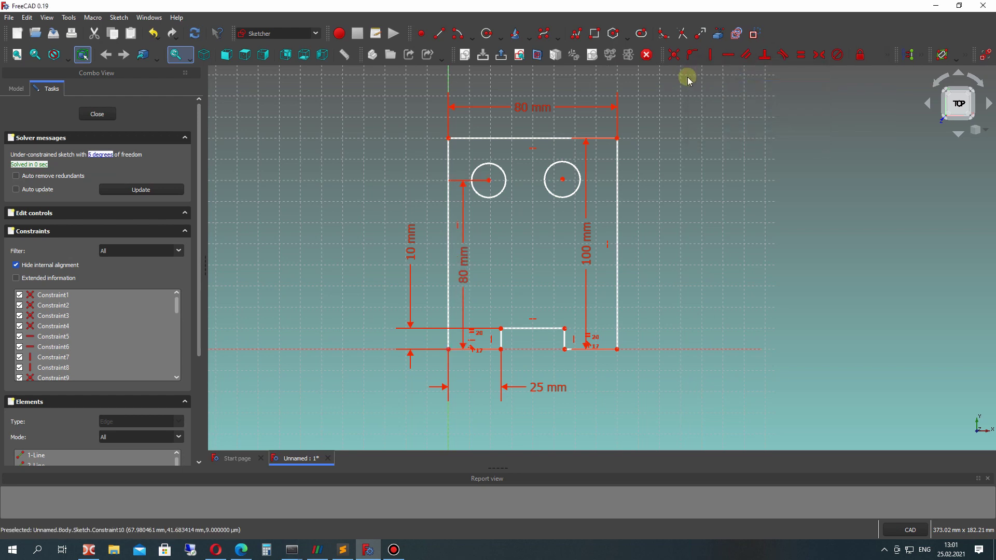
# - Dimension the right hole centre 80 mm above the origin and move both labels aside
pyautogui.click(562, 180)
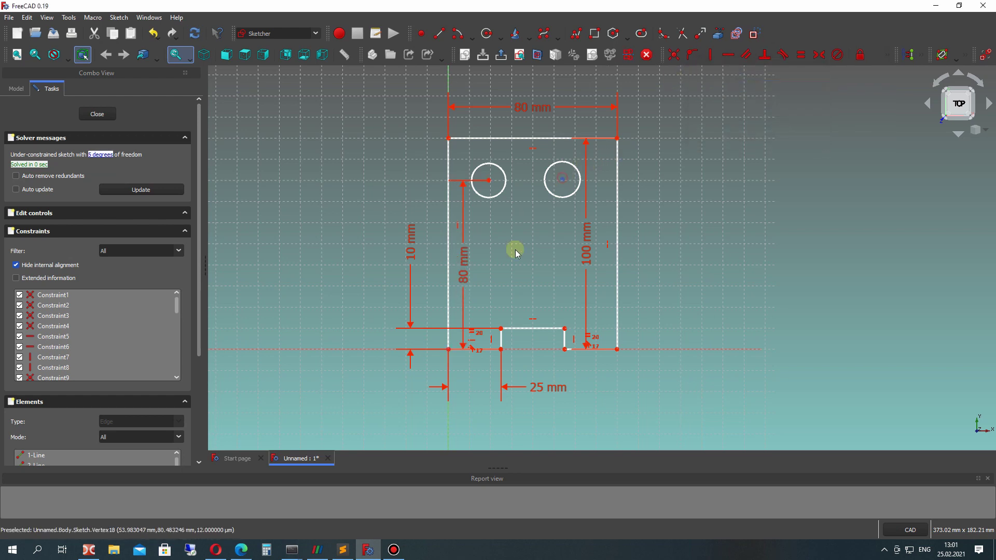
pyautogui.click(449, 349)
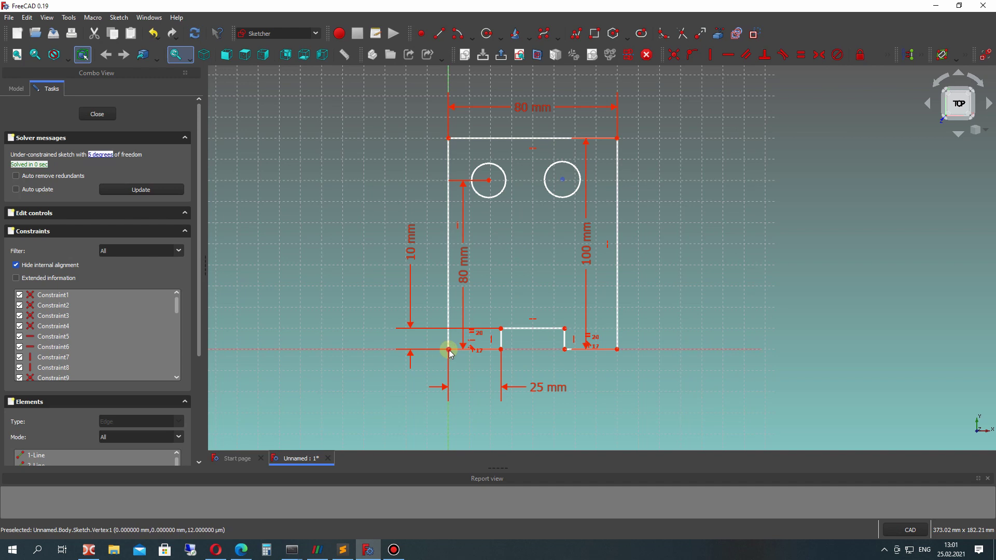
pyautogui.click(887, 54)
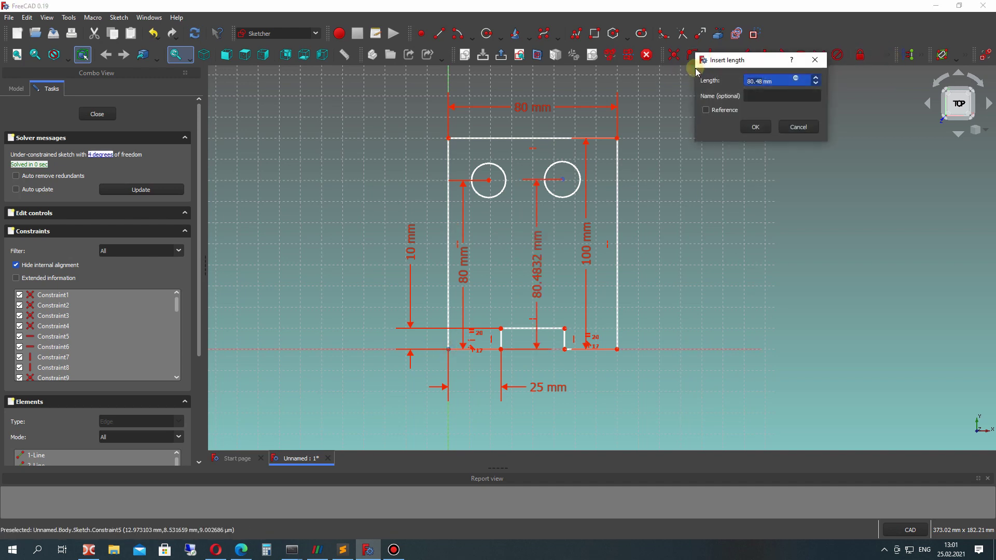
pyautogui.press('Return')
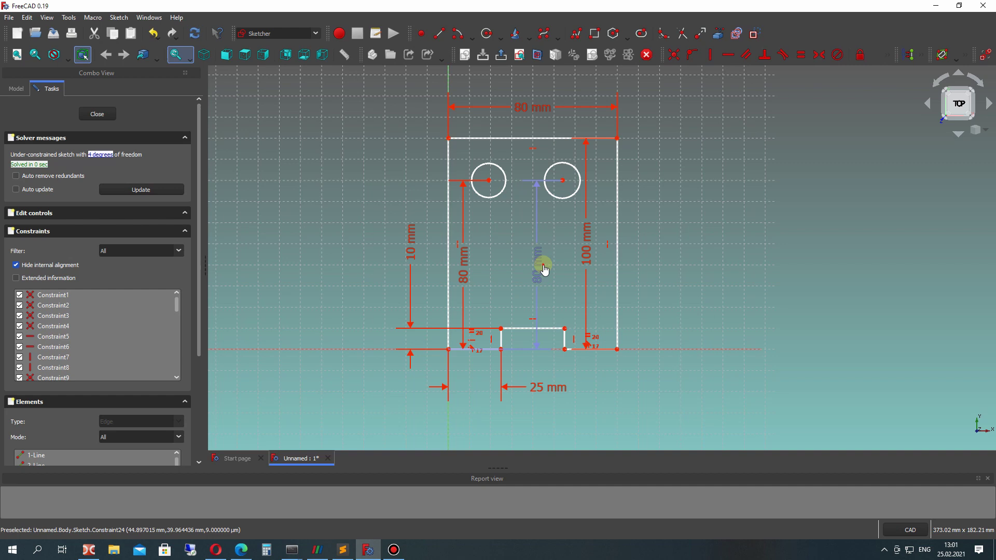
pyautogui.moveTo(540, 266); pyautogui.dragTo(608, 264)
pyautogui.moveTo(467, 257); pyautogui.dragTo(655, 269)
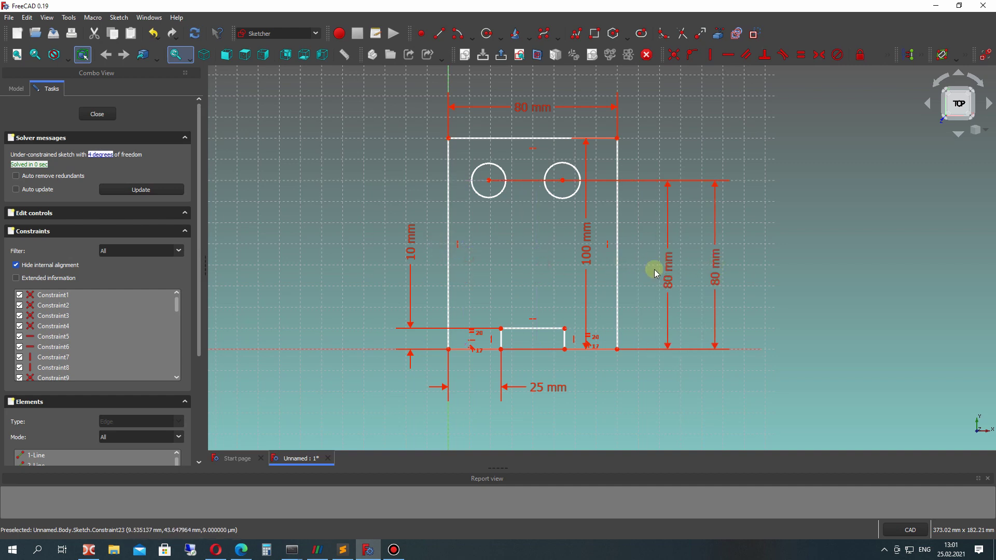
pyautogui.moveTo(562, 180); pyautogui.dragTo(572, 183)
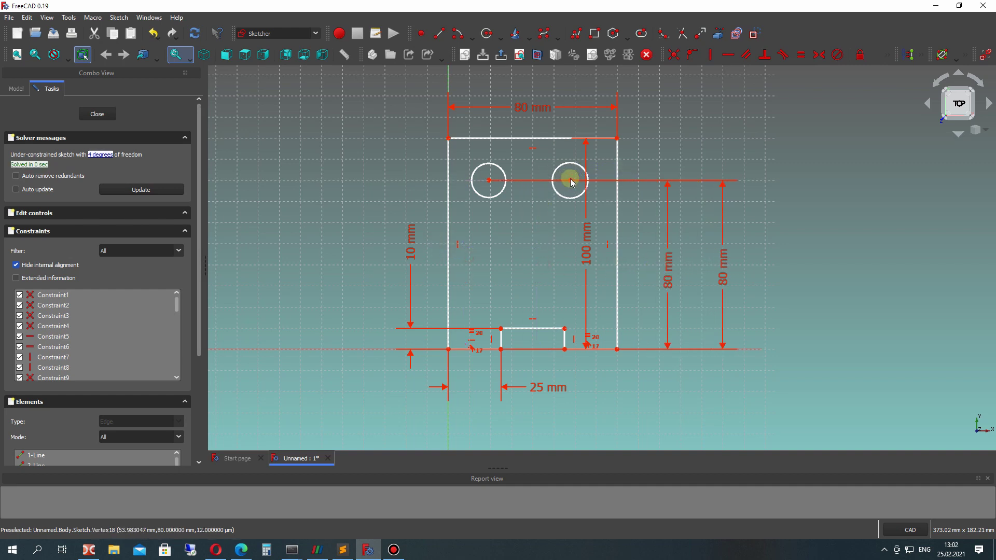
pyautogui.click(570, 181)
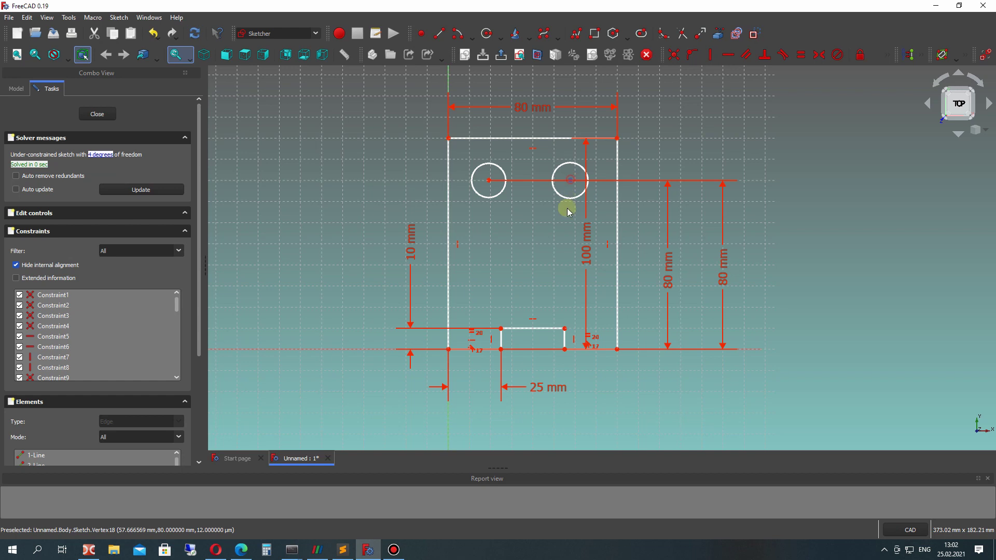
# - Set the right hole centre 20 mm in from the plate's right edge
pyautogui.click(617, 351)
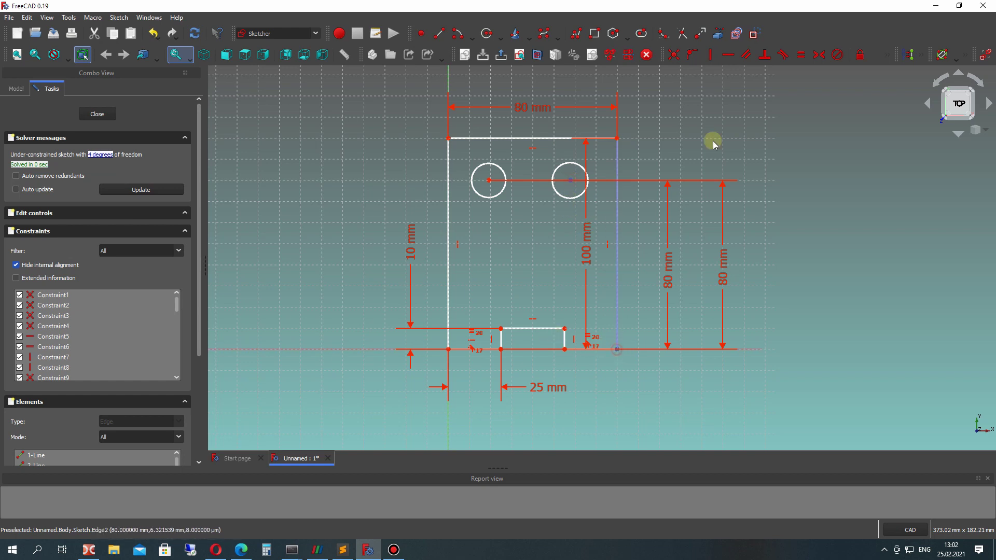
pyautogui.click(887, 55)
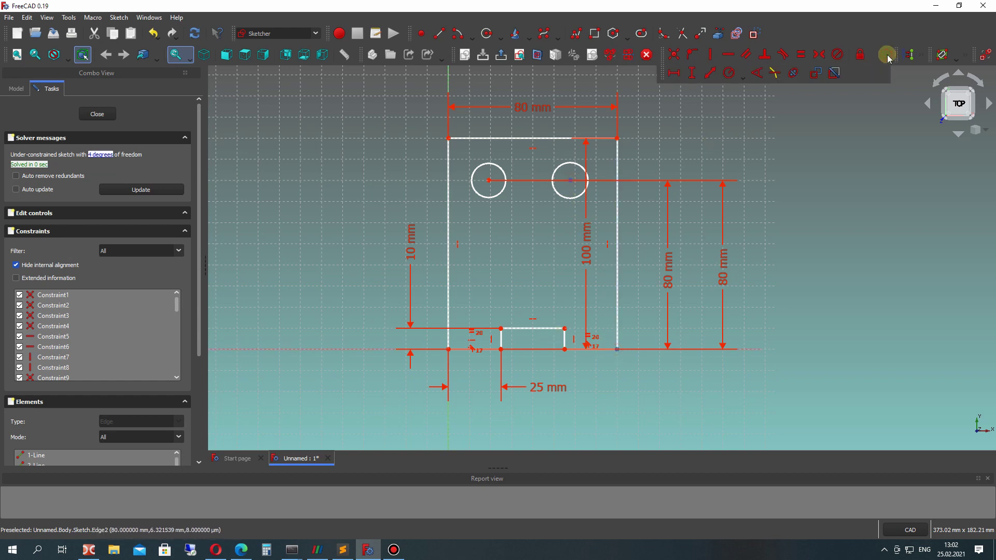
pyautogui.click(673, 74)
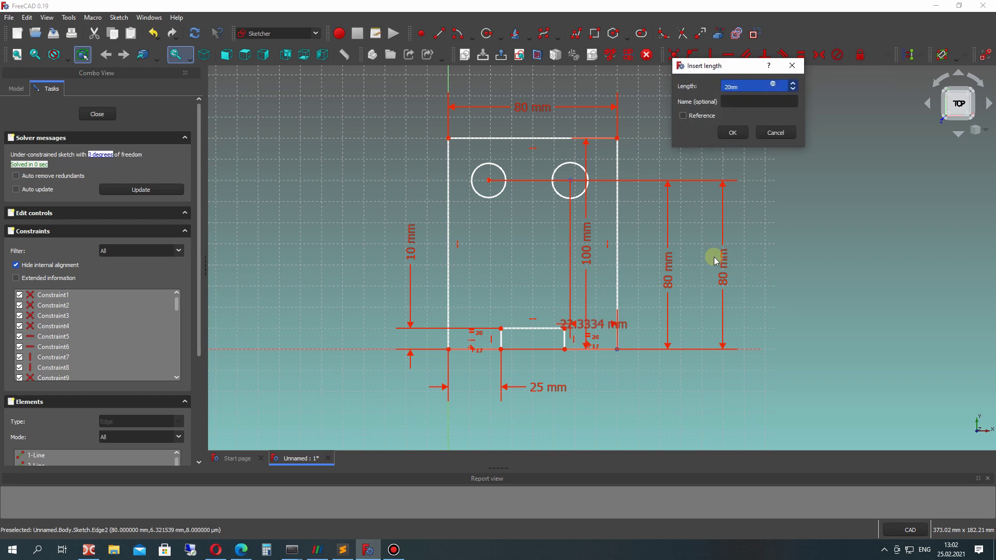
pyautogui.write('20')
pyautogui.press('Return')
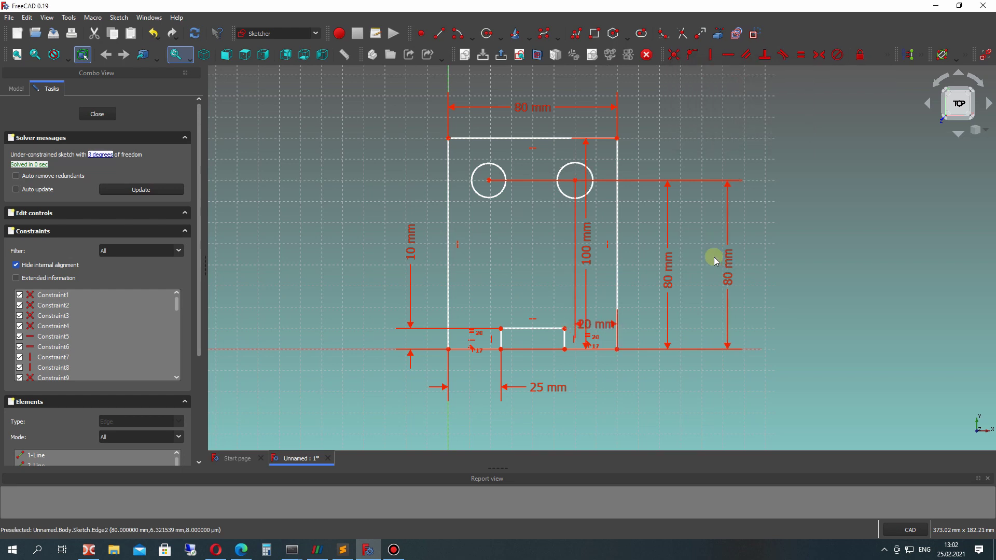
# - Set the left hole centre 20 mm in from the plate's left edge
pyautogui.click(489, 180)
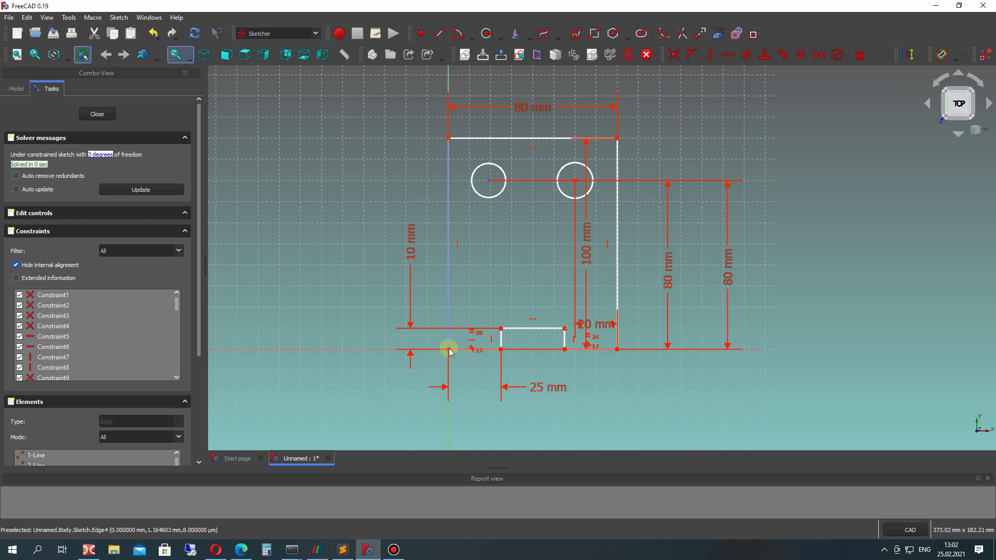
pyautogui.click(877, 54)
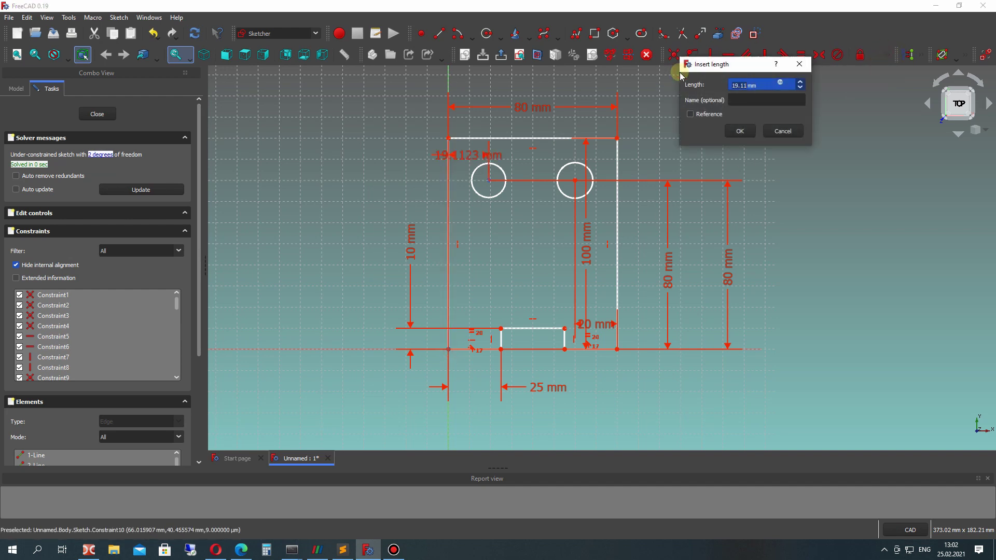
pyautogui.write('20')
pyautogui.click(734, 131)
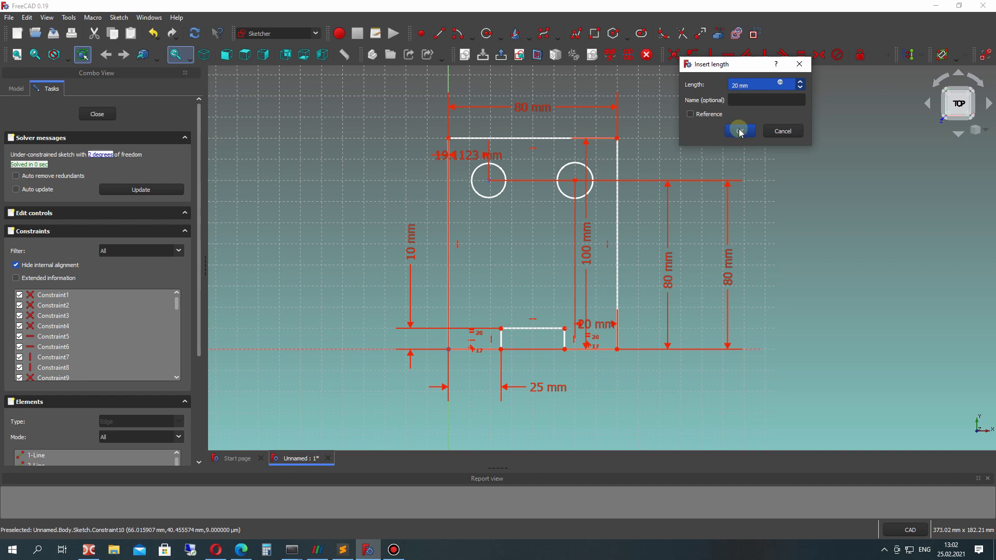
# - Move the 20 mm and 100 mm dimensions aside and test-resize the left hole
pyautogui.moveTo(459, 154)
pyautogui.mouseDown()
pyautogui.moveTo(484, 319)
pyautogui.moveTo(482, 420)
pyautogui.moveTo(423, 418)
pyautogui.mouseUp()
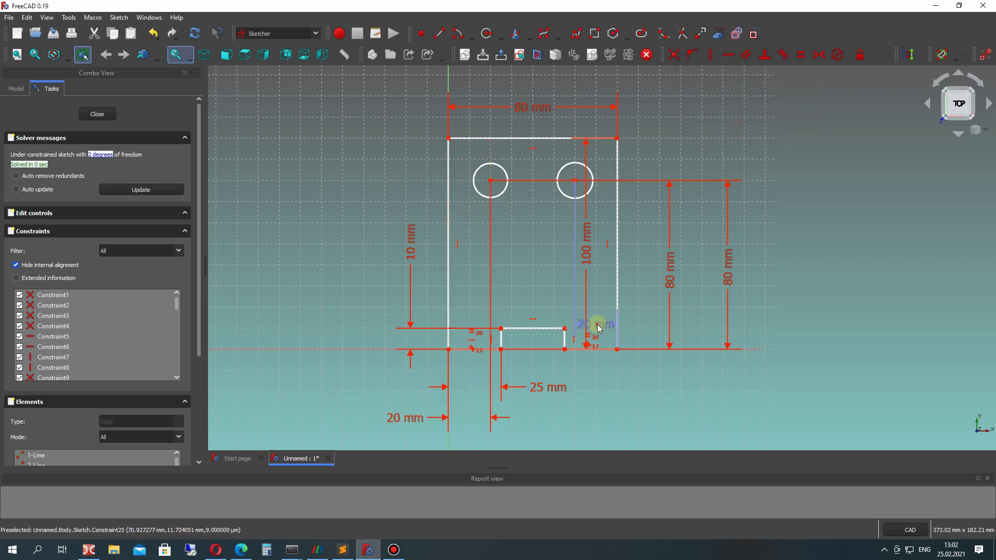
pyautogui.moveTo(596, 327); pyautogui.dragTo(696, 410)
pyautogui.moveTo(588, 228)
pyautogui.mouseDown()
pyautogui.moveTo(646, 232)
pyautogui.moveTo(644, 251)
pyautogui.mouseUp()
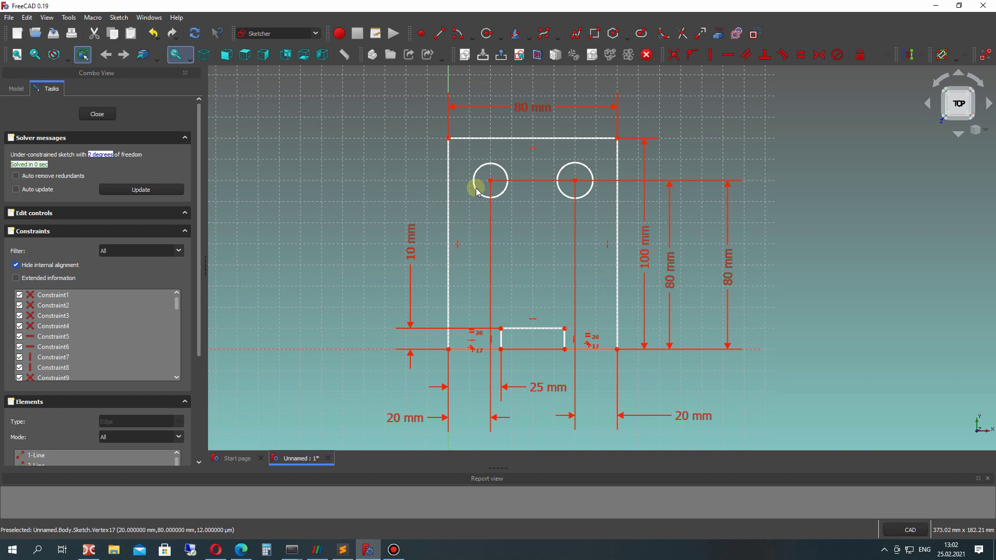
pyautogui.moveTo(502, 169); pyautogui.dragTo(499, 172)
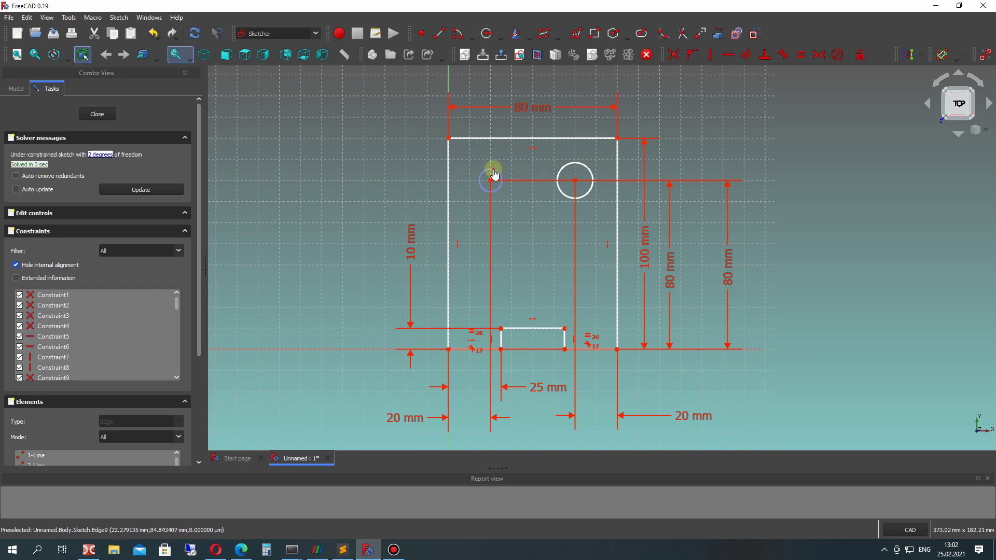
pyautogui.moveTo(492, 170); pyautogui.dragTo(498, 165)
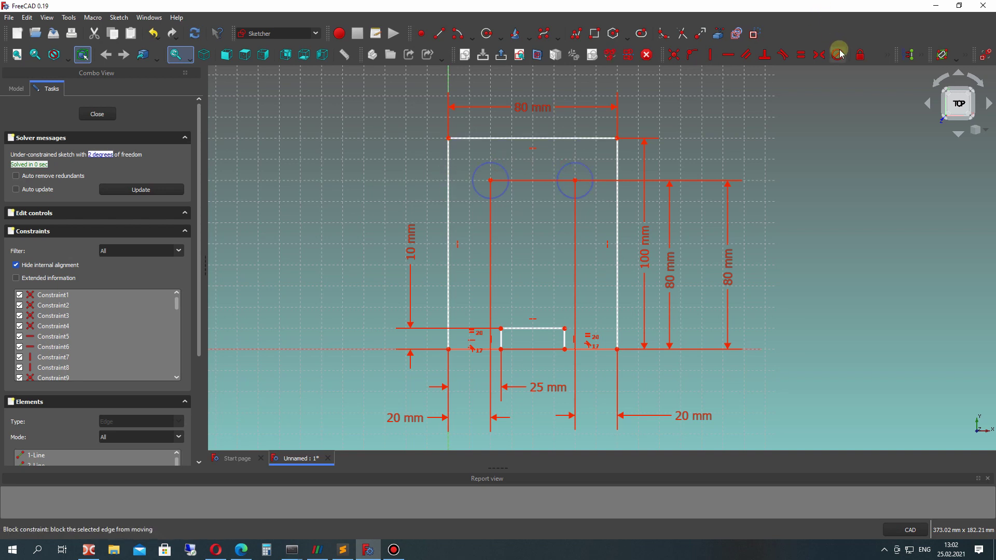
# - Give both holes one equal radius, changing it from 3 mm to 5 mm, then close the sketch
pyautogui.click(887, 55)
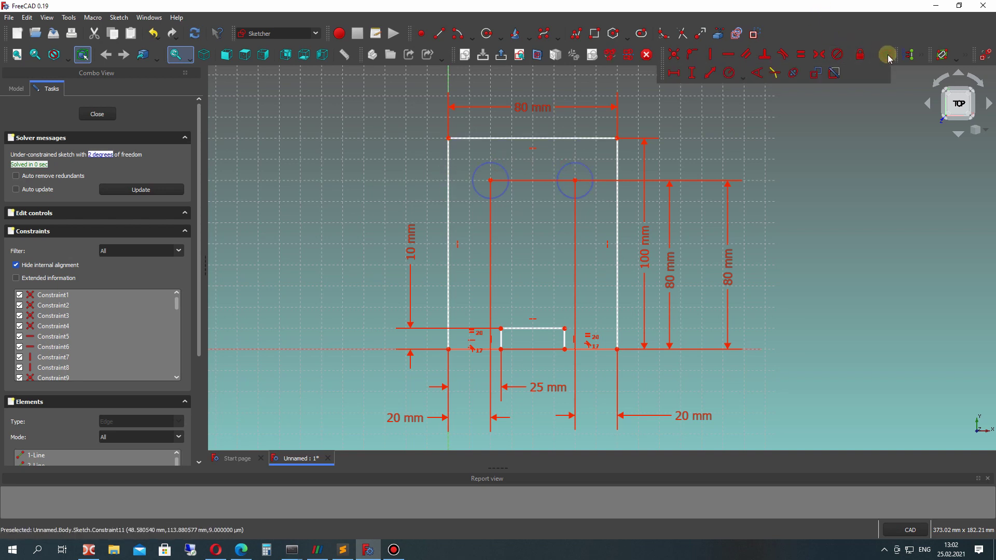
pyautogui.click(729, 72)
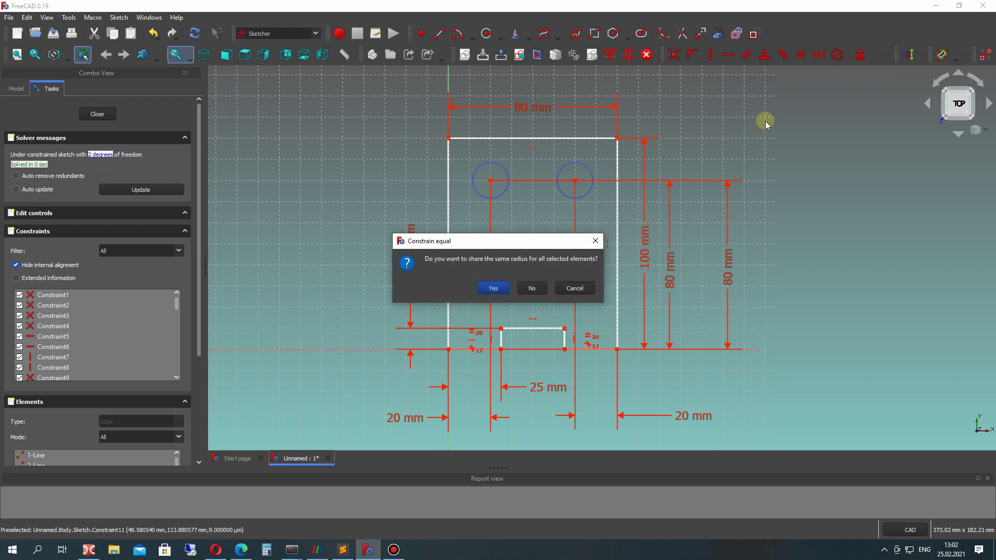
pyautogui.click(493, 287)
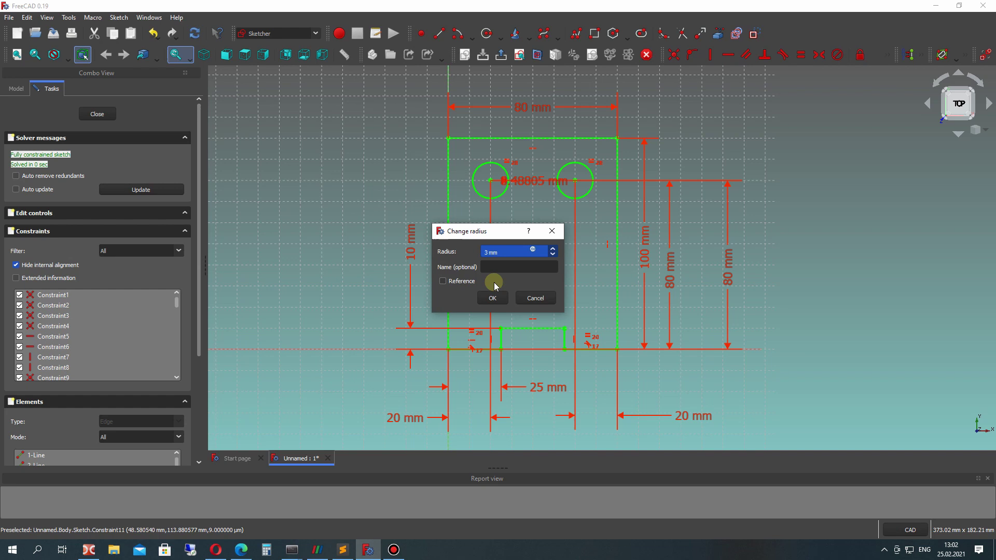
pyautogui.press('Return')
pyautogui.moveTo(516, 188); pyautogui.dragTo(470, 166)
pyautogui.doubleClick(470, 167)
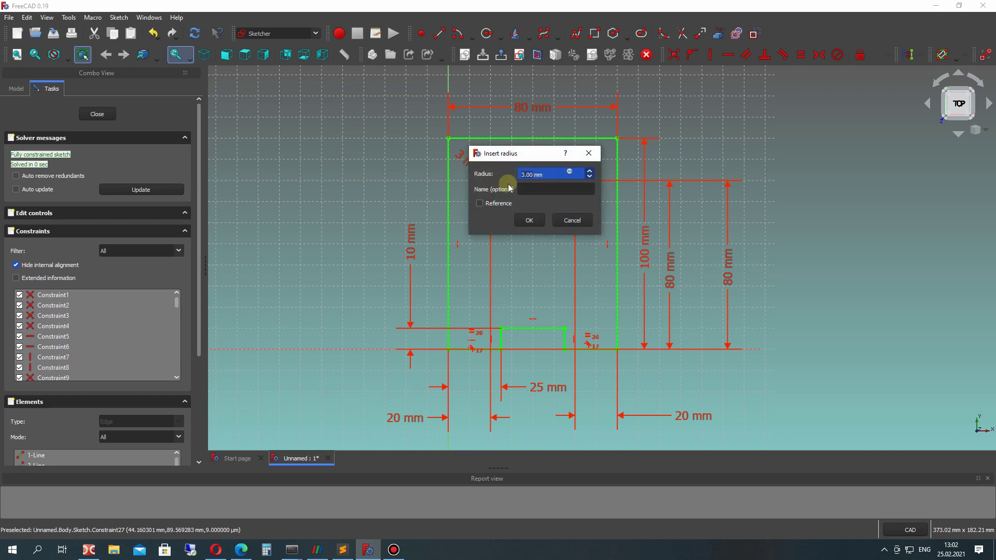
pyautogui.write('5')
pyautogui.press('Return')
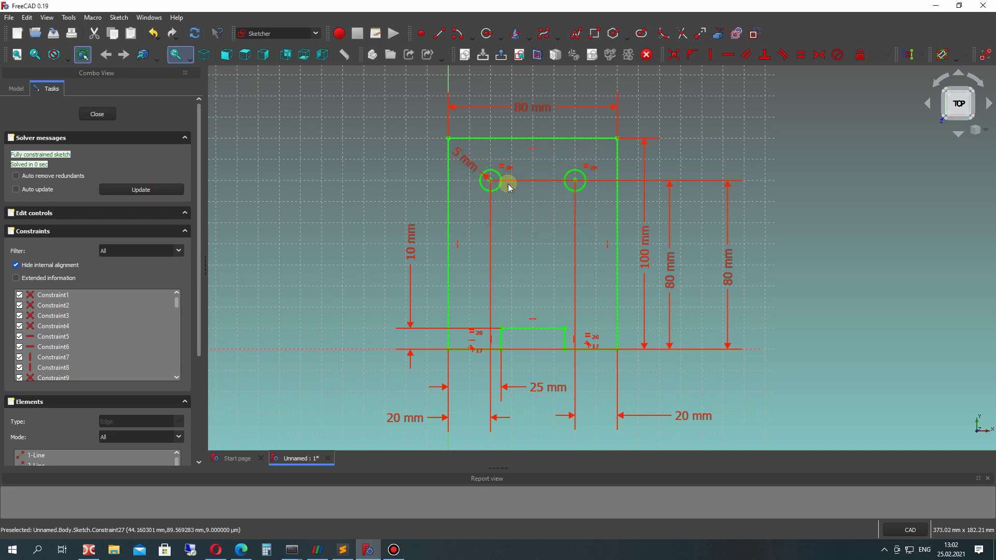
pyautogui.click(97, 114)
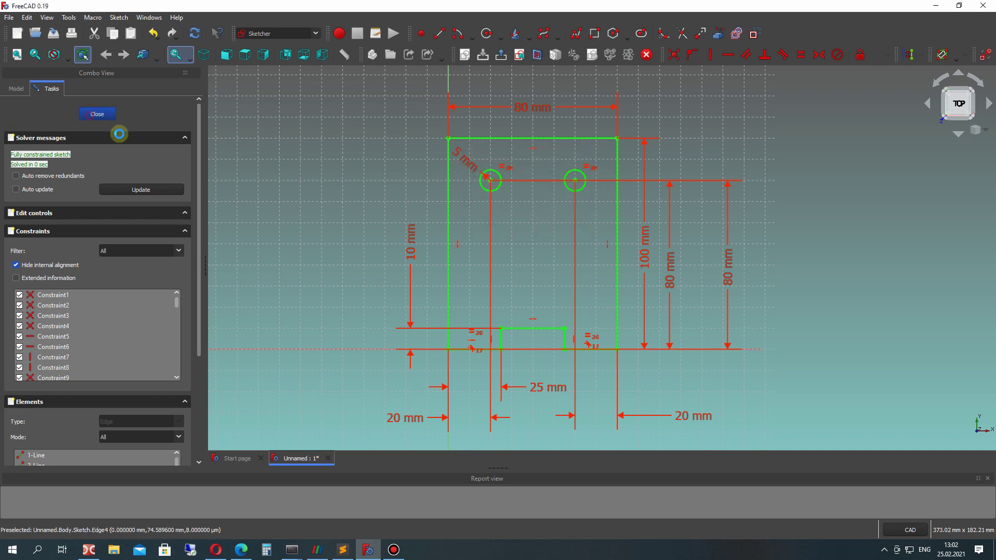
# - Switch to Sheet Metal and make a base wall from the plate sketch
pyautogui.middleClick(431, 288)
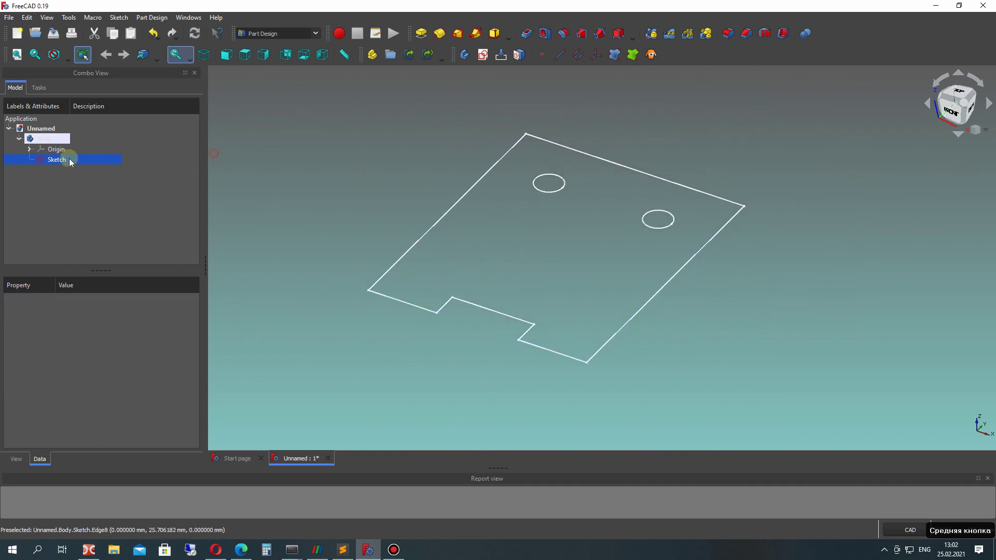
pyautogui.click(305, 35)
pyautogui.click(268, 206)
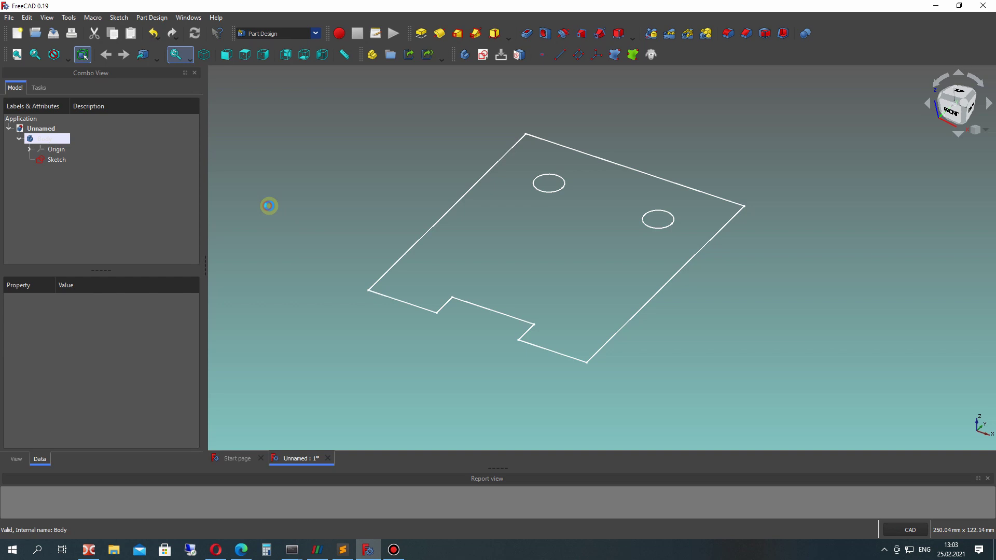
pyautogui.click(52, 160)
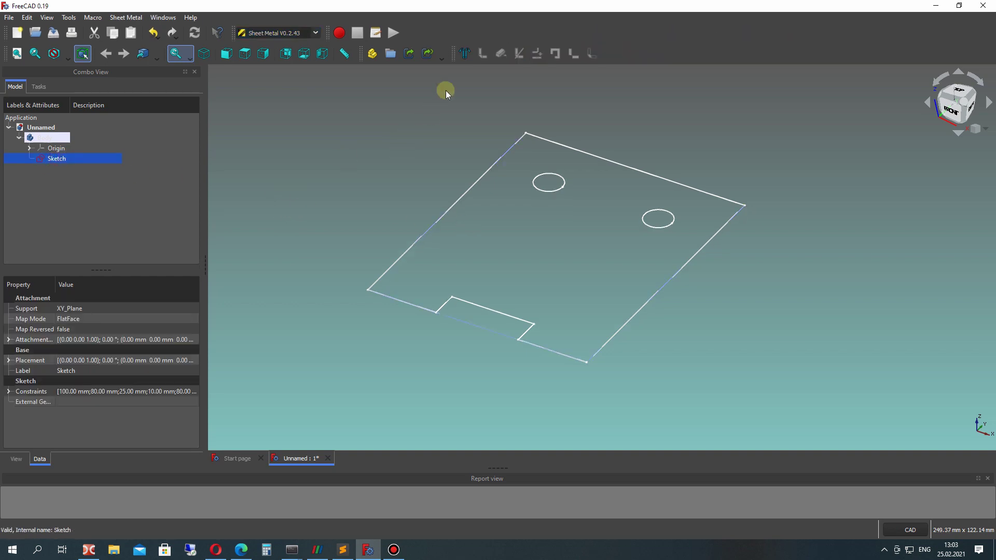
pyautogui.click(467, 54)
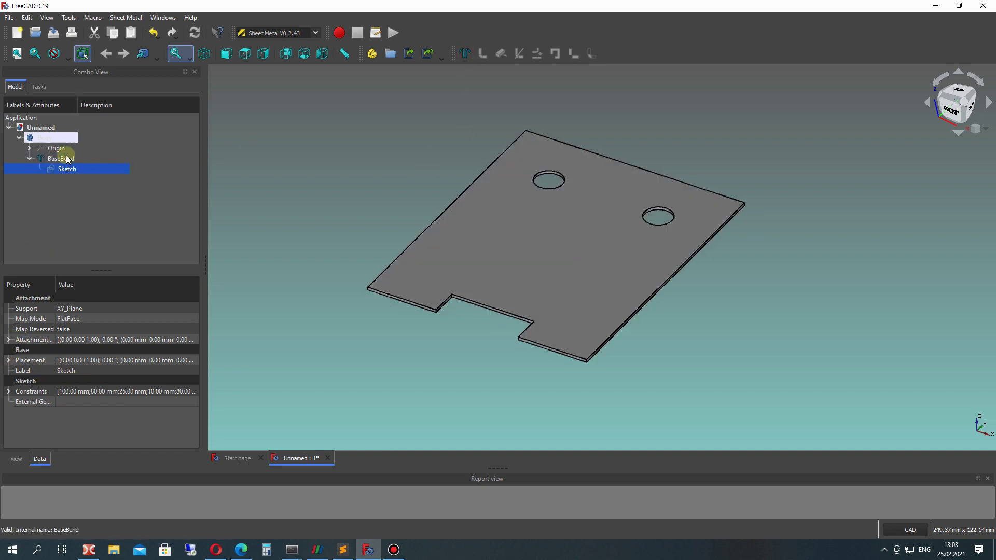
# - Set the BaseBend thickness to 2 mm, then back to 1 mm
pyautogui.click(33, 161)
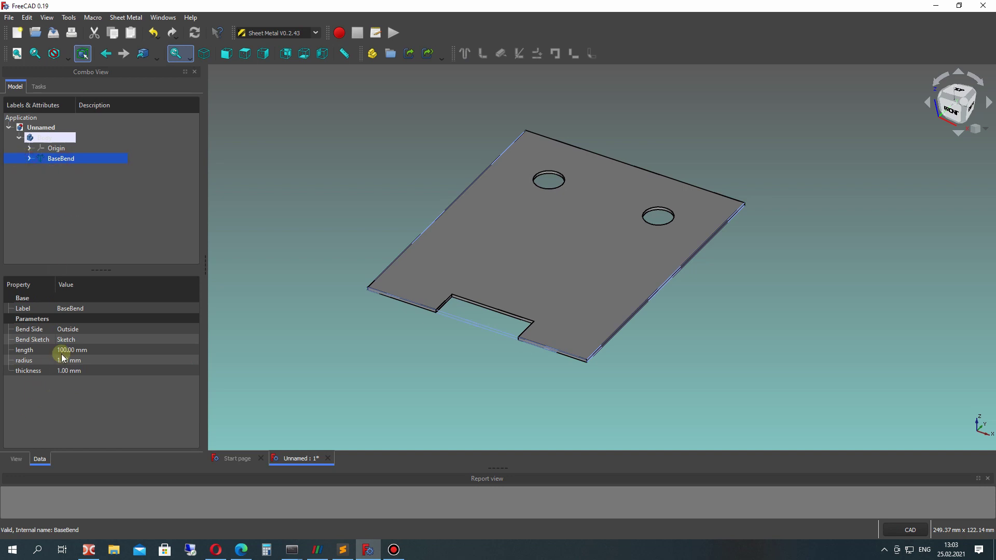
pyautogui.click(66, 370)
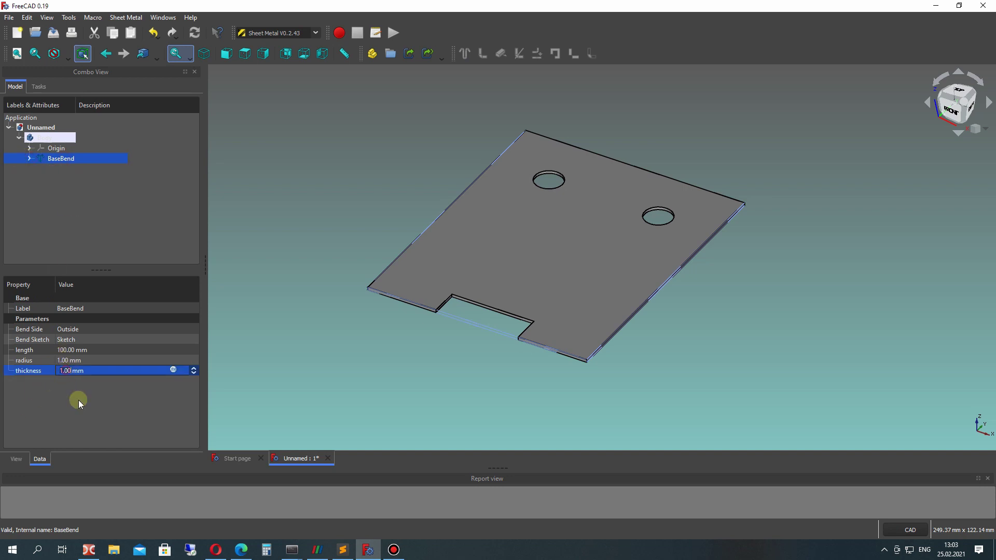
pyautogui.write('2')
pyautogui.press('Return')
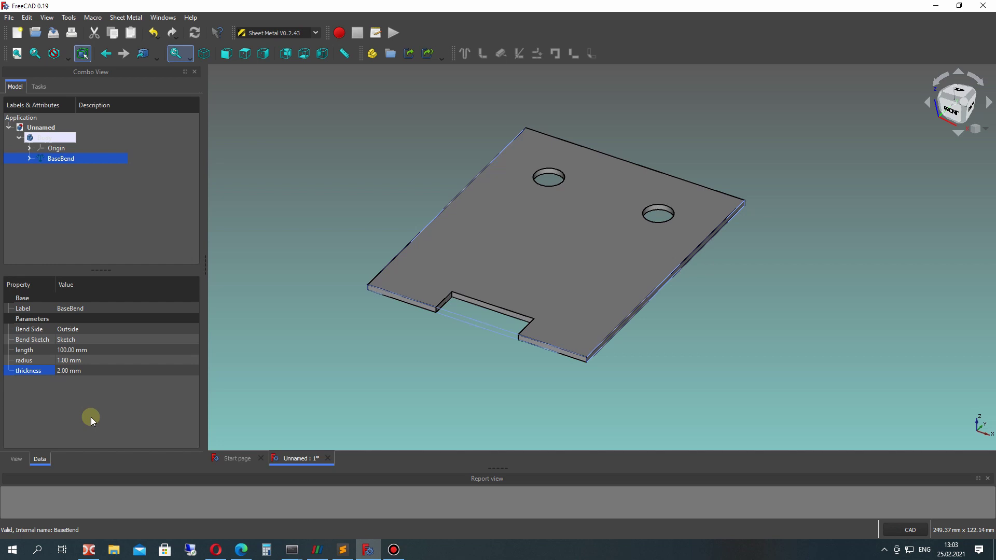
pyautogui.click(83, 371)
pyautogui.write('1')
pyautogui.press('Return')
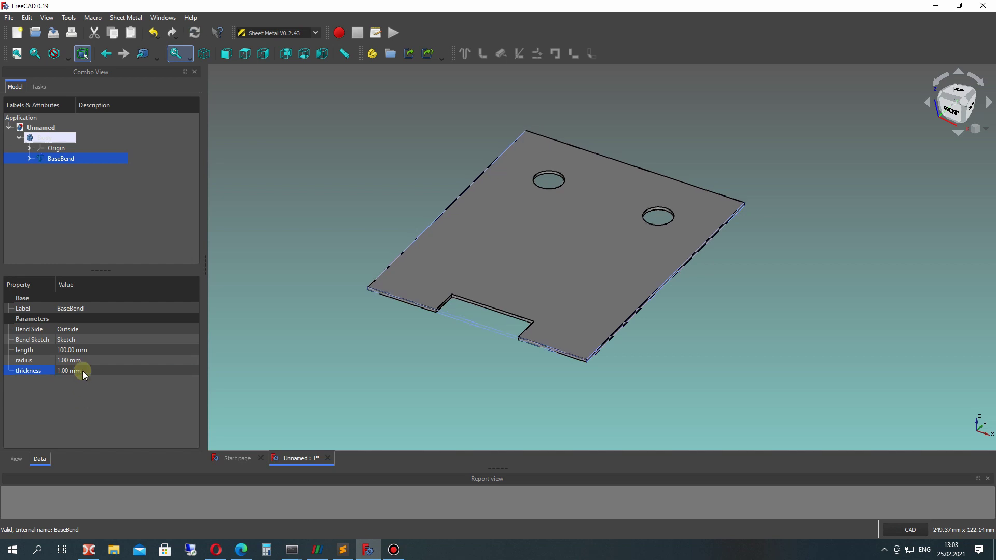
pyautogui.click(385, 224)
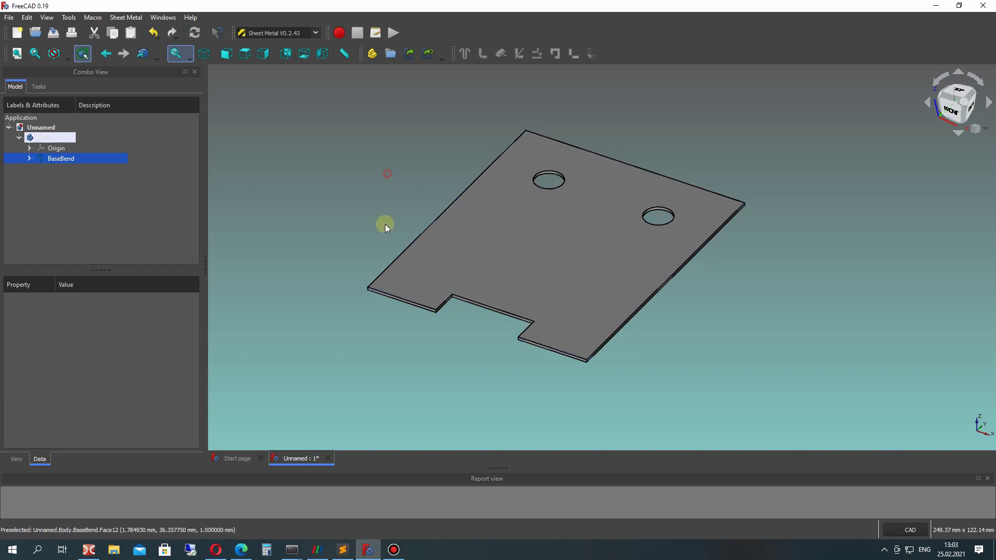
# - Raise 10 mm walls at 90° on the two bottom edges beside the notch
pyautogui.click(406, 301)
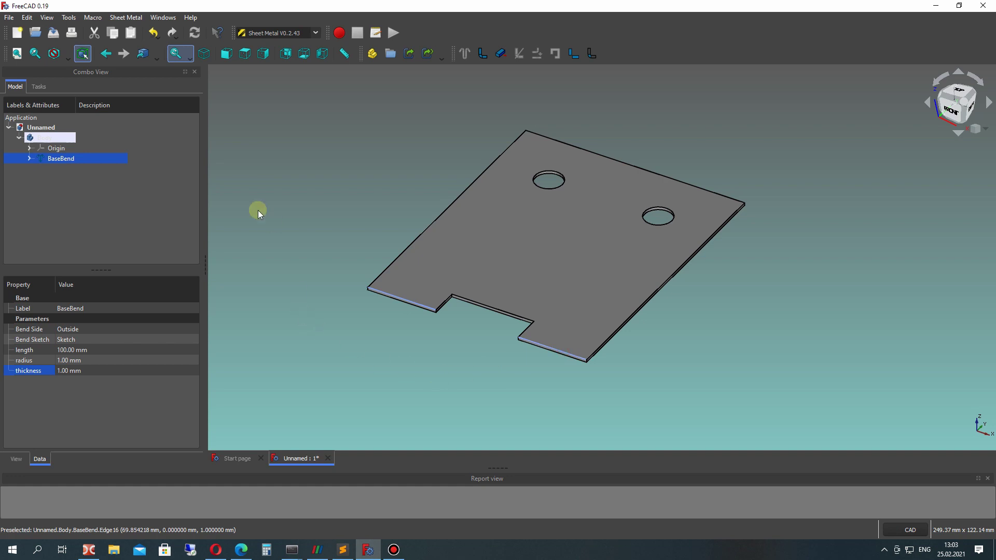
pyautogui.click(480, 58)
pyautogui.moveTo(482, 318); pyautogui.dragTo(216, 249, button='right')
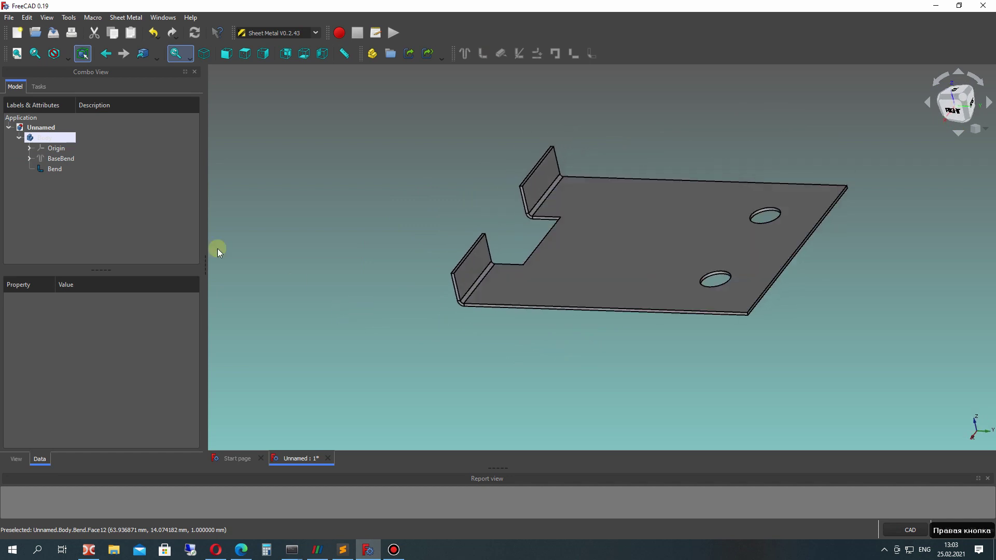
pyautogui.click(54, 168)
pyautogui.scroll(3, 395, 218)
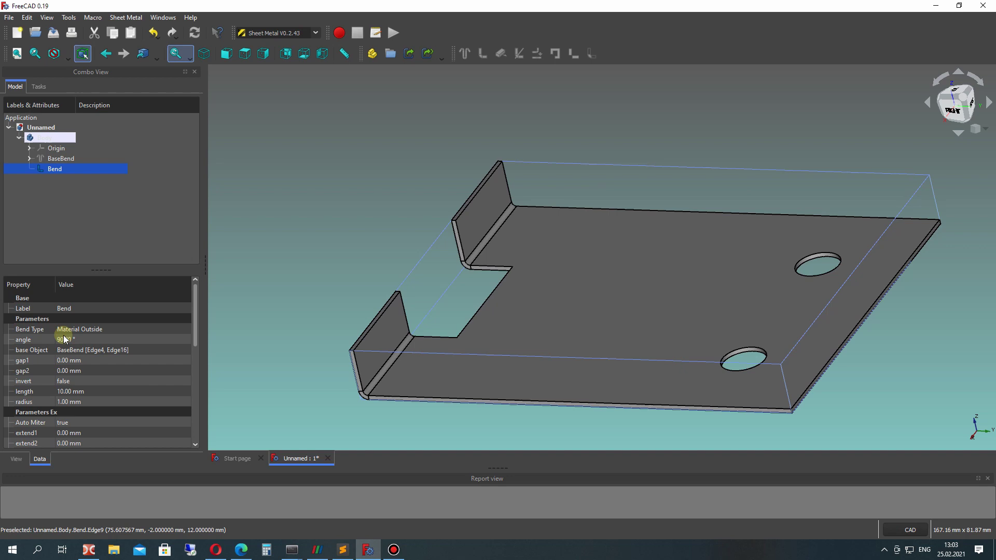
# - Set the Bend to a 350° angle, 1 mm length and 5 mm radius, then view the rolled hems
pyautogui.click(65, 338)
pyautogui.write('350')
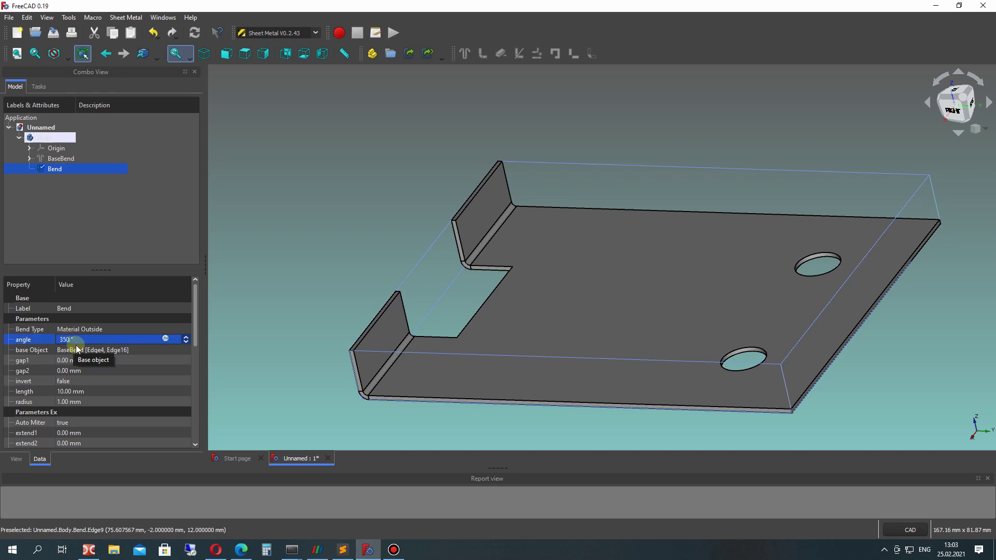
pyautogui.press('Return')
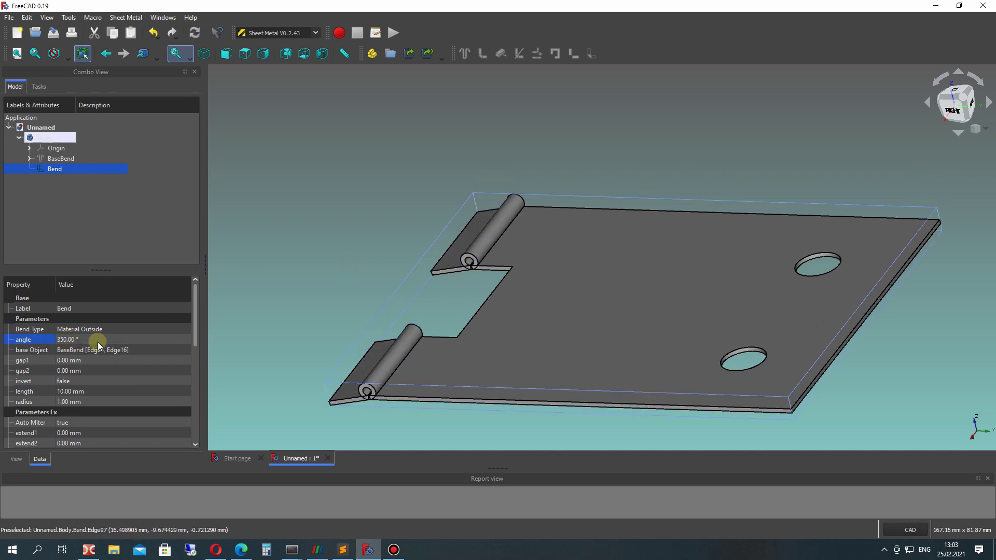
pyautogui.click(66, 391)
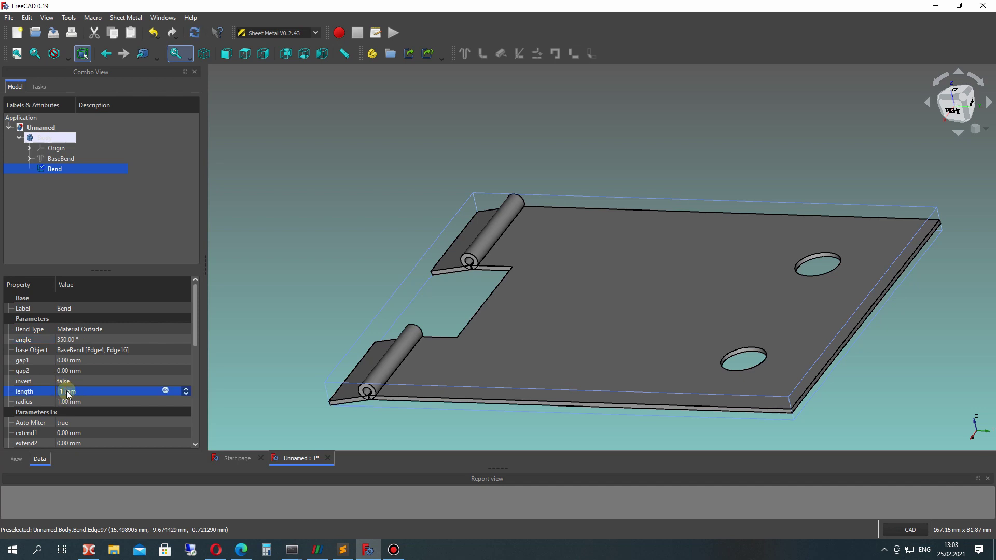
pyautogui.write('1')
pyautogui.press('Return')
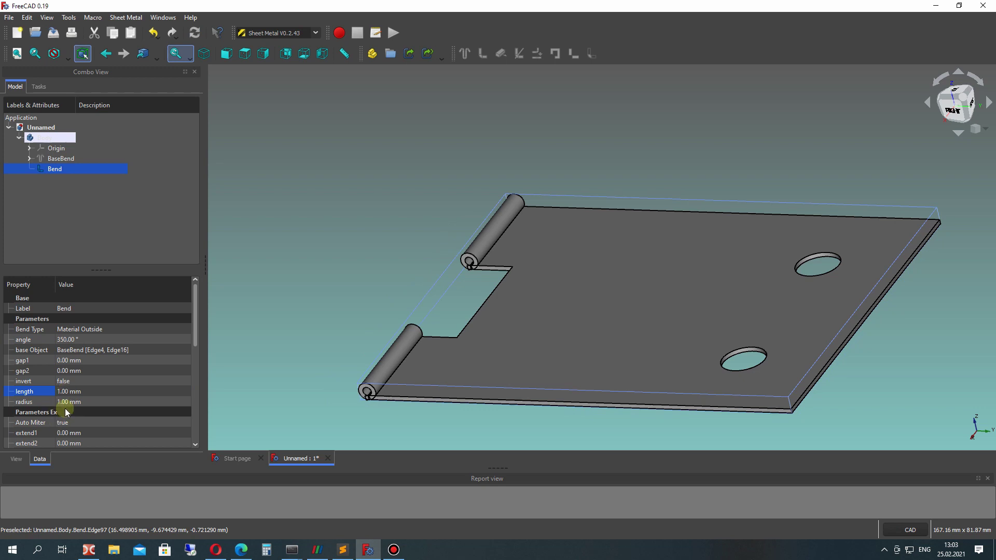
pyautogui.click(66, 402)
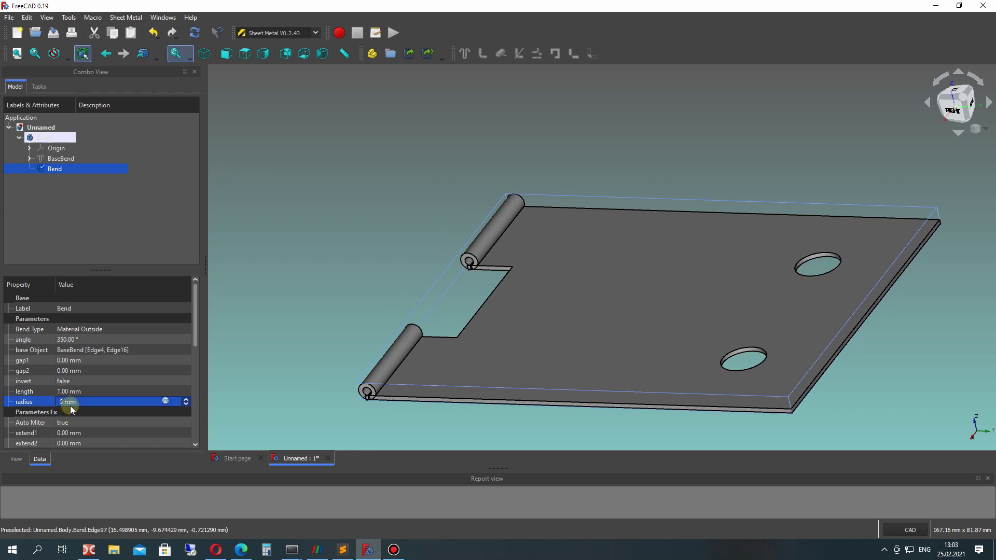
pyautogui.press('Return')
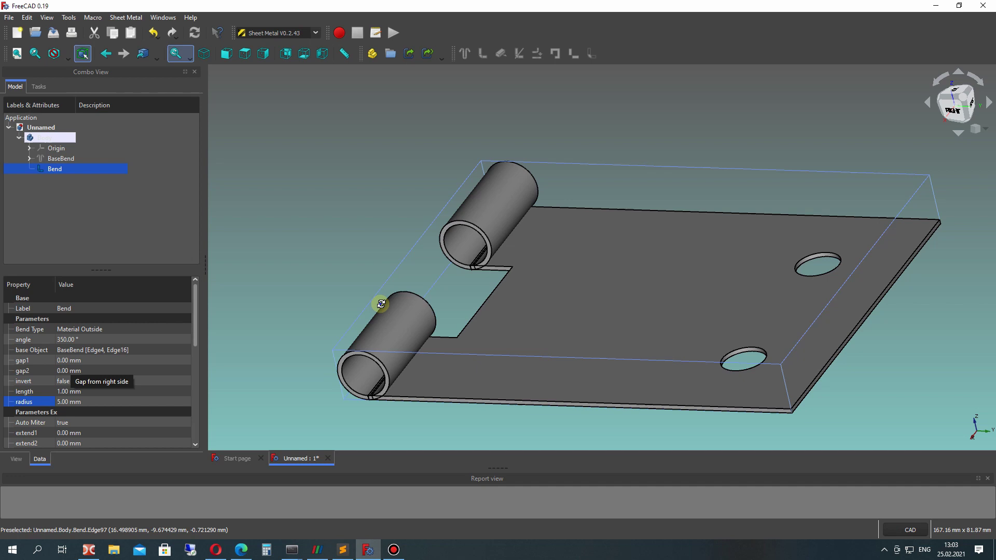
pyautogui.moveTo(381, 304)
pyautogui.mouseDown(button='right')
pyautogui.moveTo(428, 274)
pyautogui.moveTo(382, 317)
pyautogui.mouseUp(button='right')
# - Change the Bend angle to 320° and view the hems edge-on
pyautogui.click(70, 340)
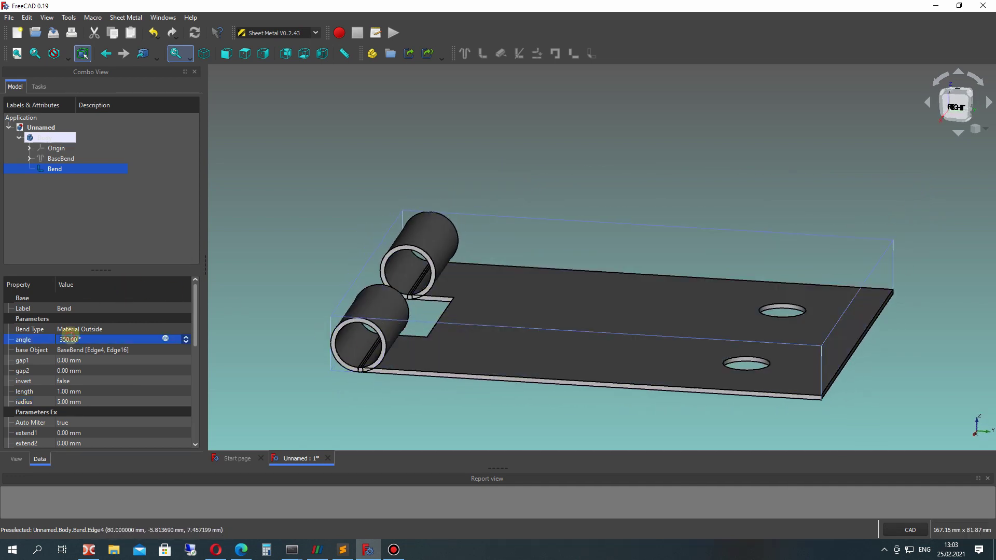
pyautogui.press('Return')
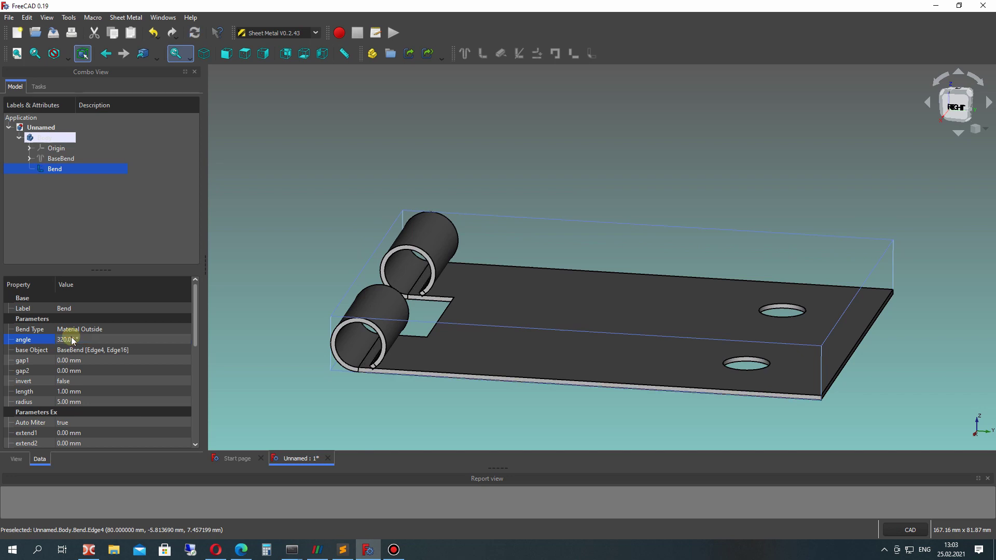
pyautogui.moveTo(449, 307); pyautogui.dragTo(396, 332, button='right')
pyautogui.scroll(5, 381, 373)
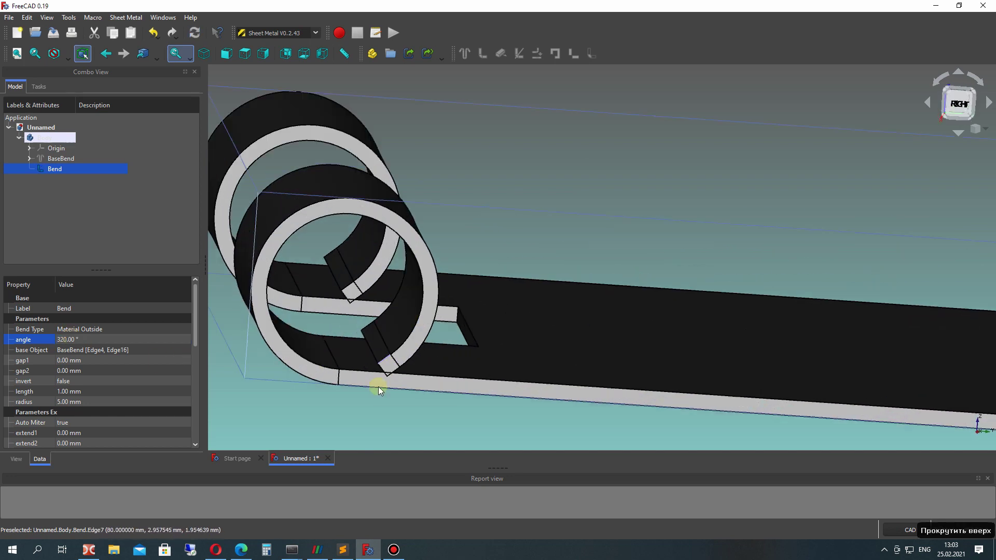
# - Shorten the bend length by entering 0.1 mm and inspect the hem
pyautogui.click(74, 392)
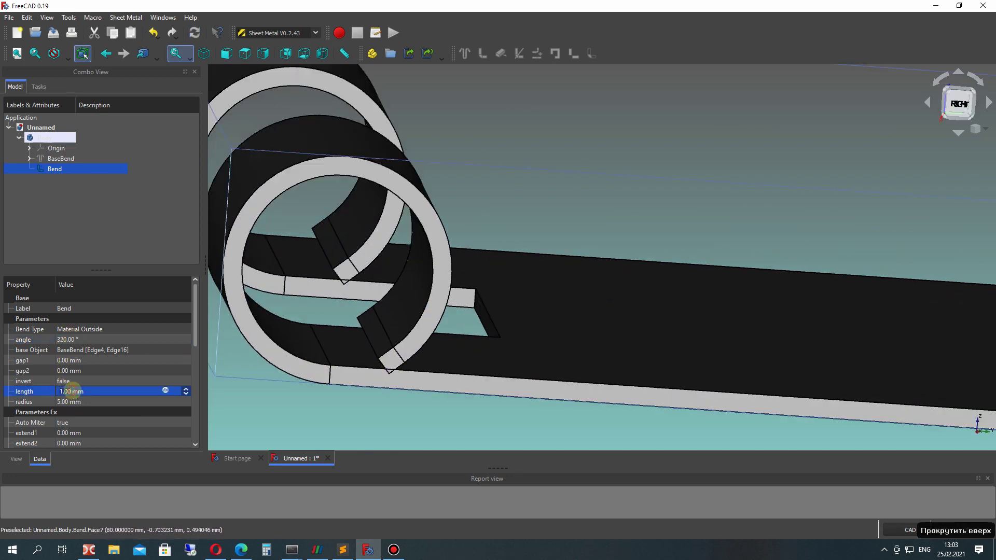
pyautogui.write('0.1')
pyautogui.press('Return')
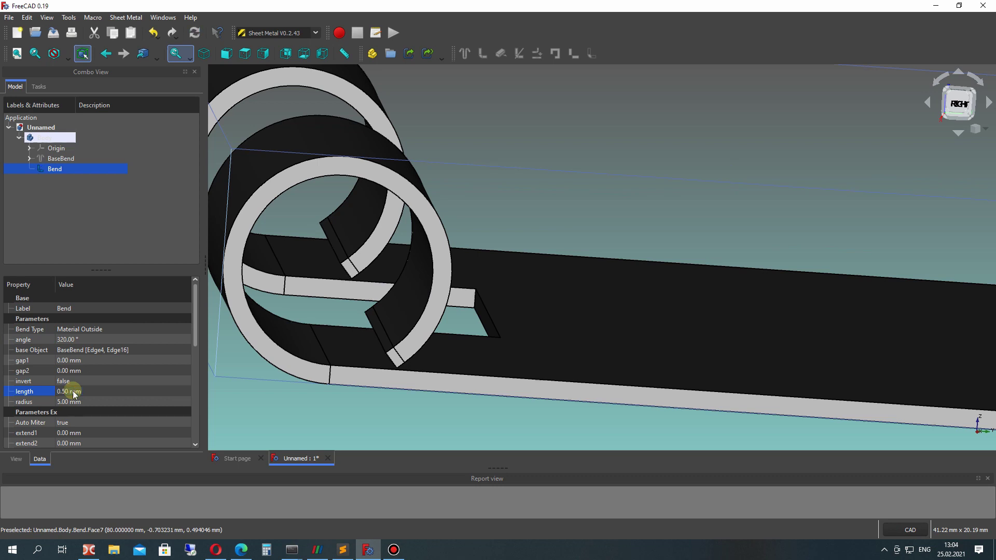
pyautogui.moveTo(366, 278); pyautogui.dragTo(379, 311, button='right')
pyautogui.scroll(5, 369, 280)
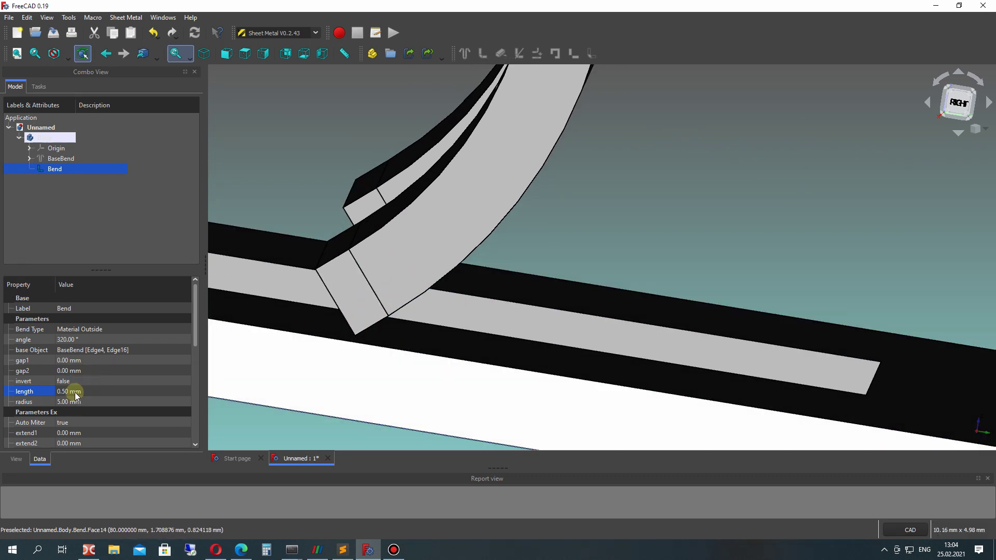
# - Settle the bend length at 0.20 mm and orbit around the tightly coiled hems
pyautogui.click(71, 402)
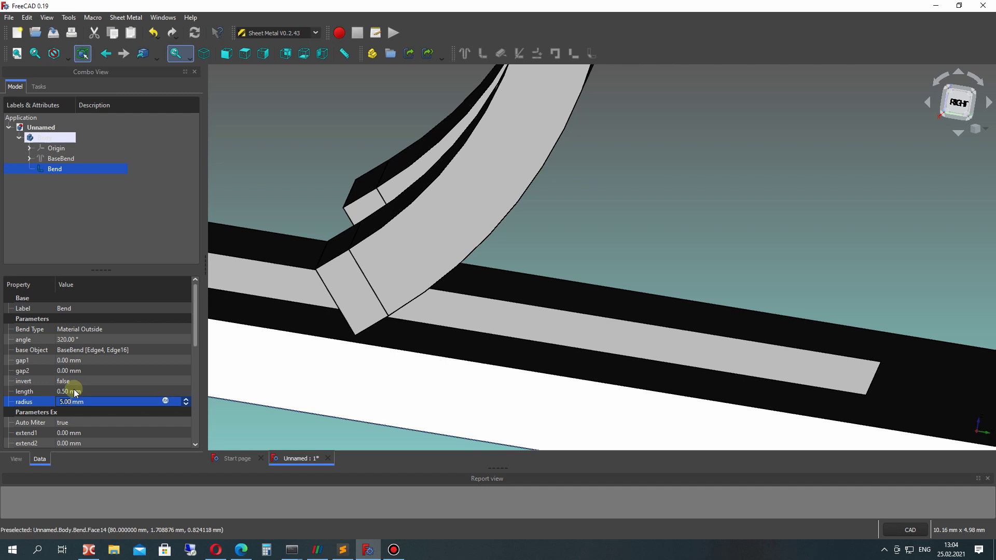
pyautogui.click(73, 392)
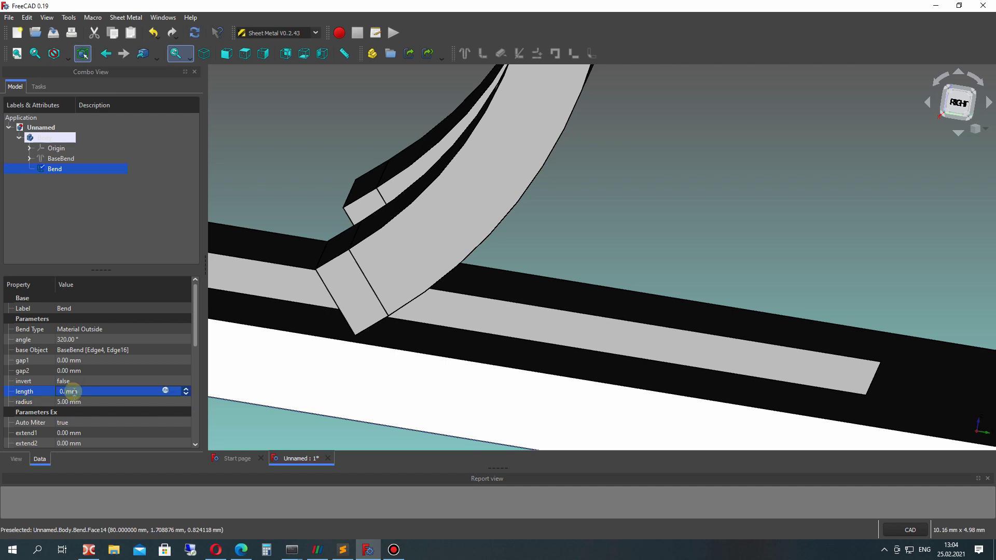
pyautogui.press('Return')
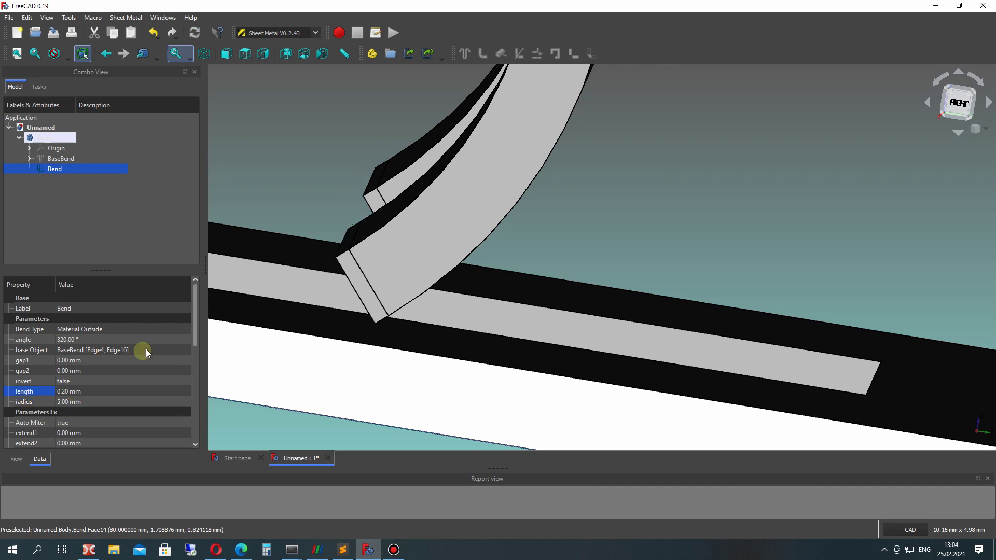
pyautogui.scroll(-5, 438, 256)
pyautogui.moveTo(438, 256); pyautogui.dragTo(520, 294, button='right')
pyautogui.scroll(-3, 615, 274)
pyautogui.moveTo(615, 273); pyautogui.dragTo(482, 255, button='right')
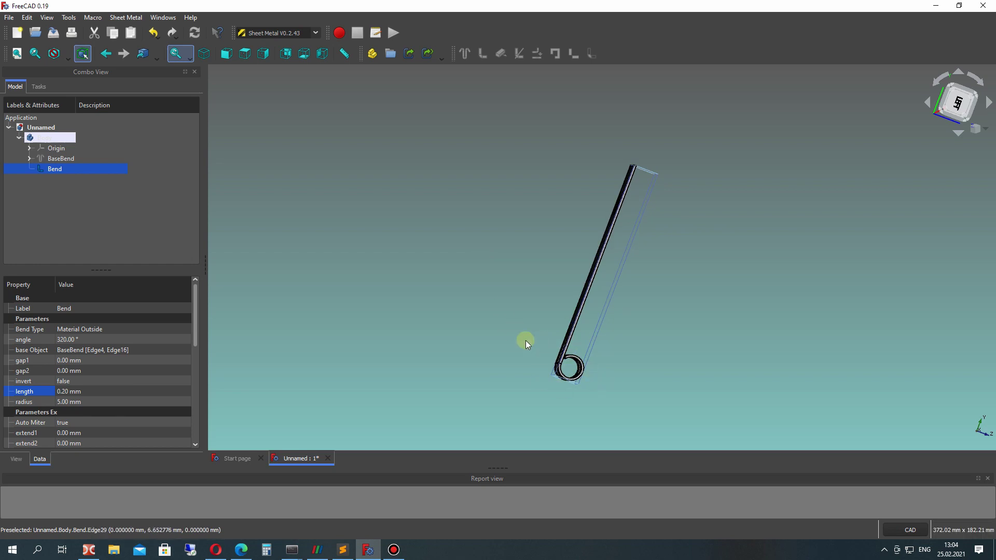
pyautogui.moveTo(620, 363); pyautogui.dragTo(571, 337, button='right')
pyautogui.scroll(5, 571, 251)
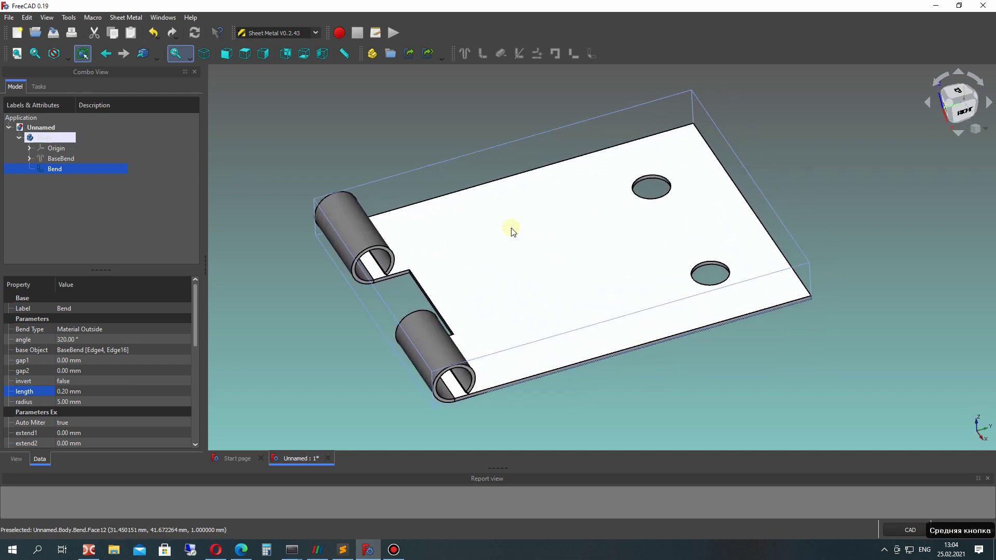
pyautogui.click(418, 89)
pyautogui.moveTo(462, 195); pyautogui.dragTo(434, 122, button='right')
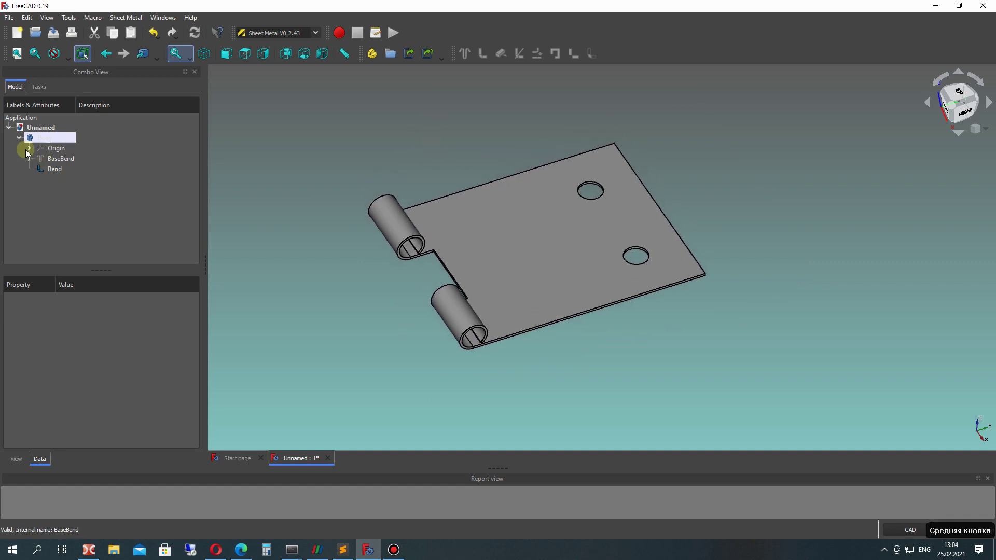
pyautogui.click(51, 168)
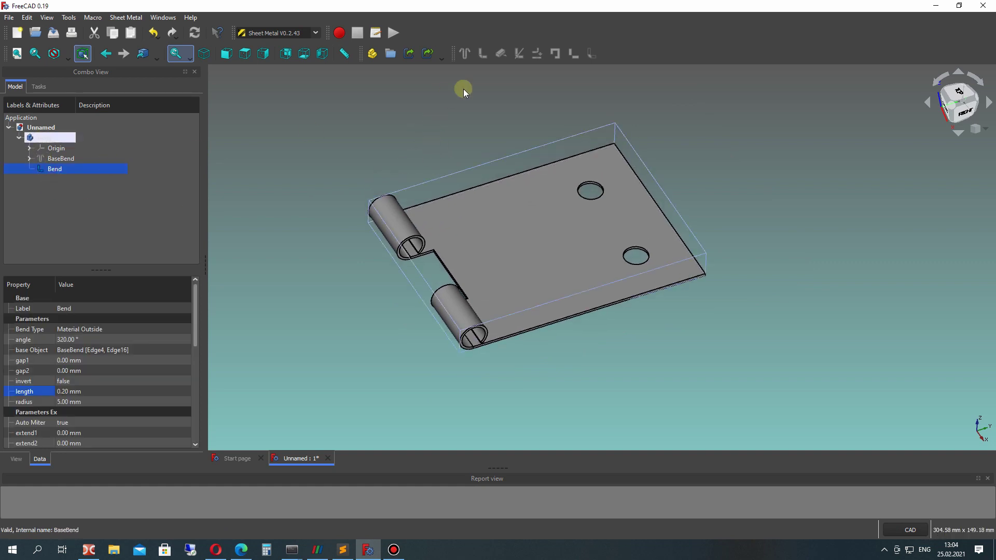
pyautogui.click(465, 97)
pyautogui.click(54, 169)
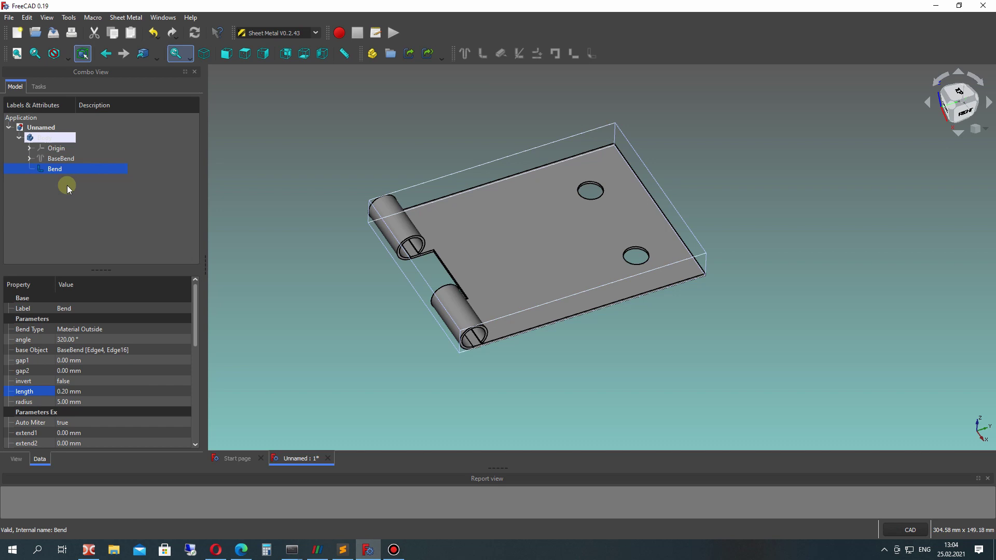
pyautogui.scroll(3, 462, 140)
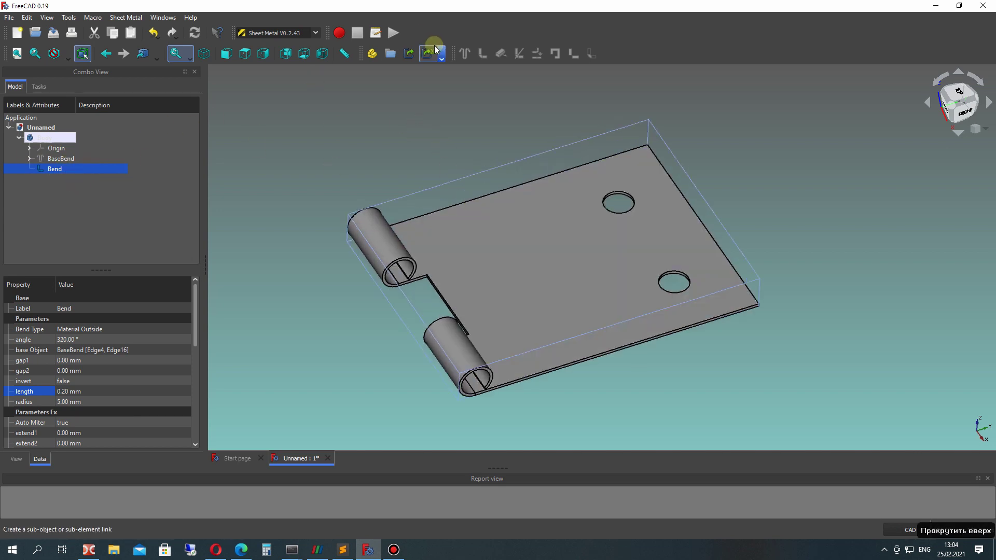
pyautogui.click(218, 173)
pyautogui.click(556, 254)
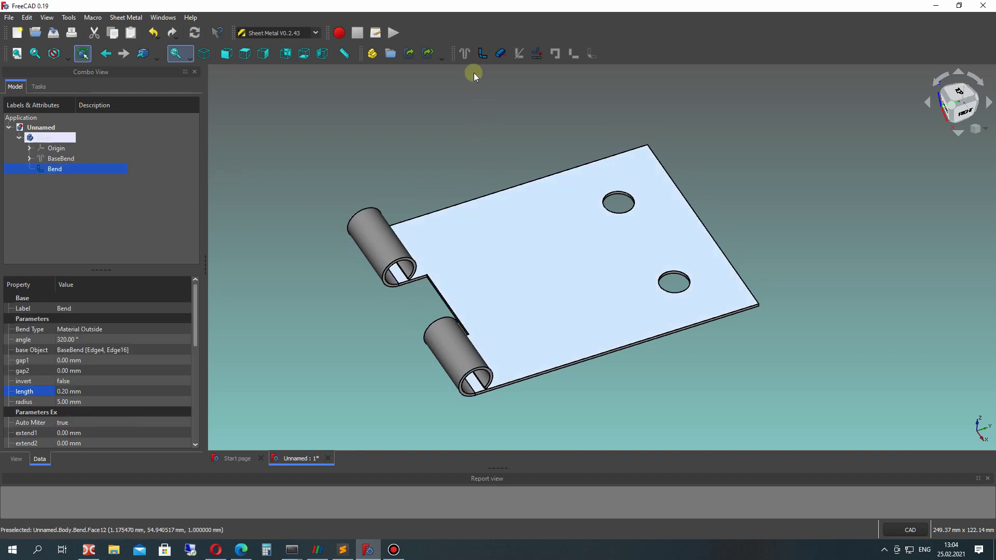
# - Create the Unfold with a projection sketch and manual K-factor 0.400, then select Bend
pyautogui.click(536, 55)
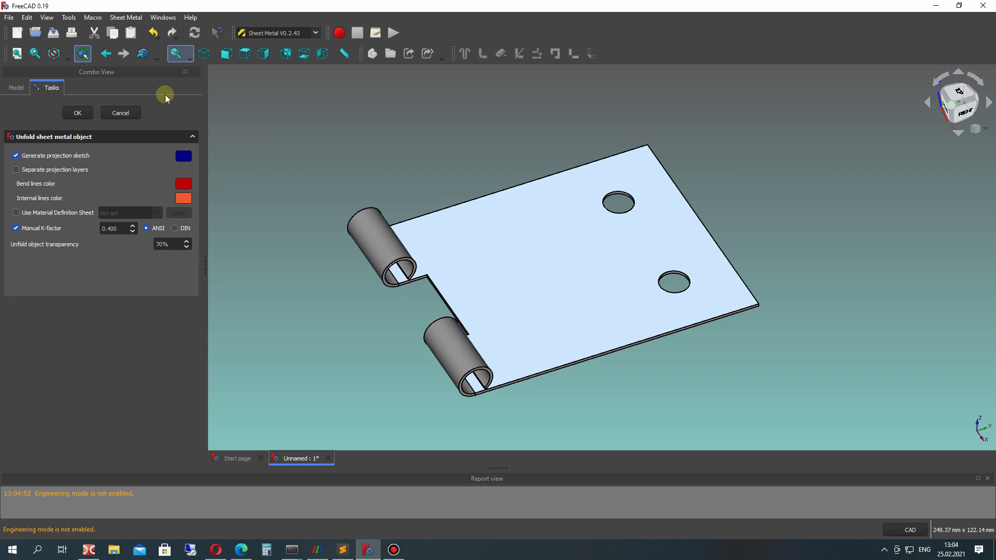
pyautogui.doubleClick(106, 228)
pyautogui.doubleClick(169, 244)
pyautogui.click(67, 113)
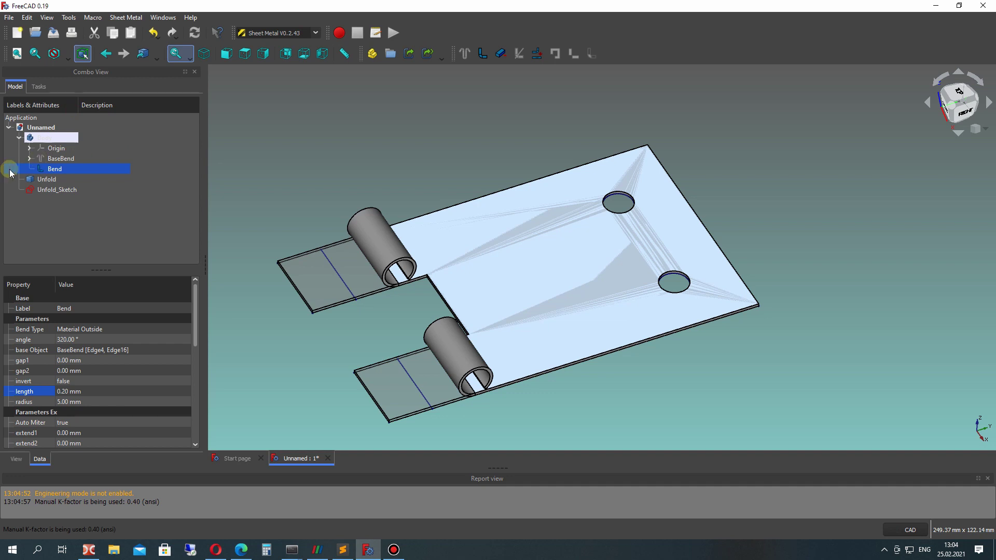
pyautogui.click(82, 169)
# - Hide the folded Bend and orbit to a flat view of the pattern
pyautogui.press('space')
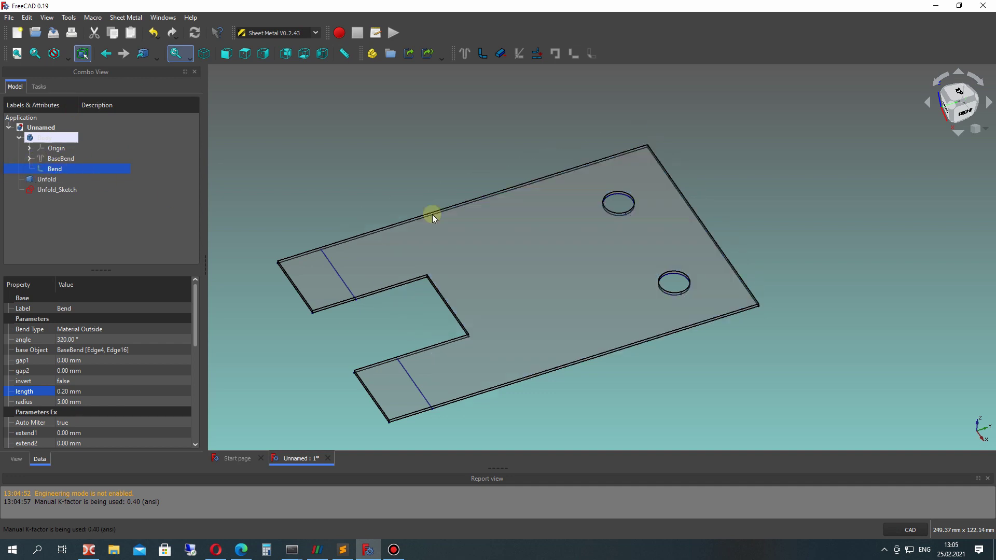
pyautogui.moveTo(431, 214); pyautogui.dragTo(538, 260, button='right')
pyautogui.moveTo(538, 259); pyautogui.dragTo(558, 288, button='middle')
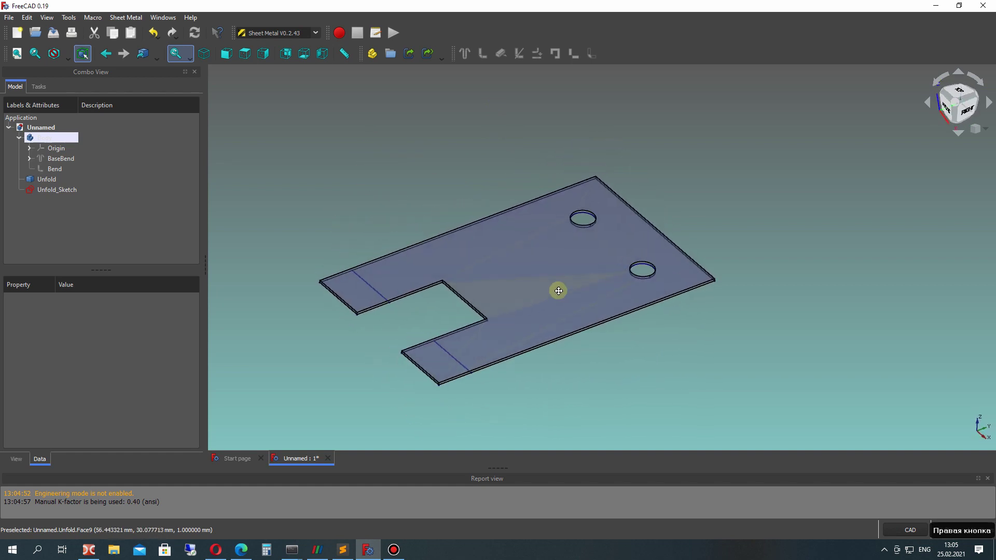
# - Open Unfold_Sketch for editing, zoom over its outline and bend lines, then close it
pyautogui.click(43, 179)
pyautogui.click(55, 189)
pyautogui.rightClick(62, 190)
pyautogui.click(62, 190)
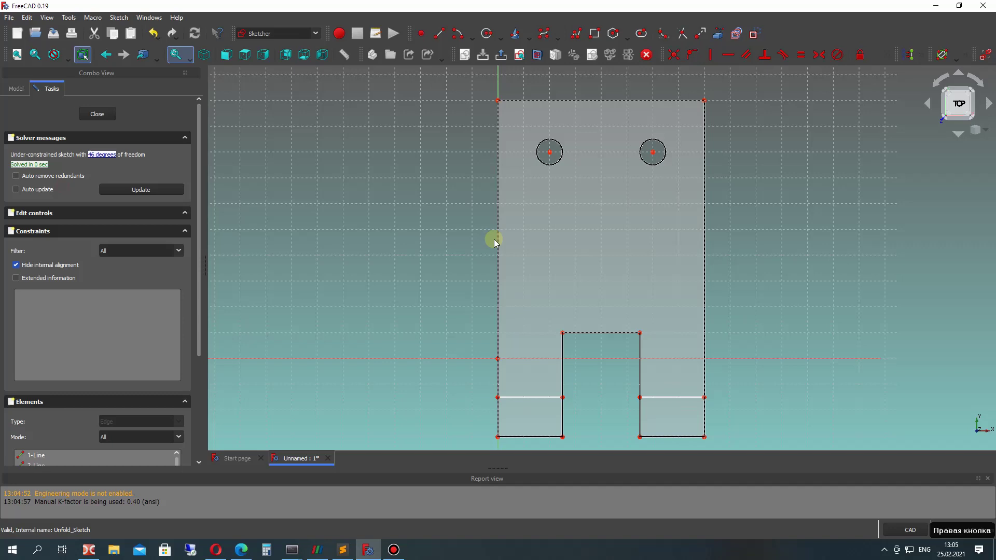
pyautogui.scroll(-2, 560, 248)
pyautogui.scroll(5, 591, 300)
pyautogui.scroll(-6, 510, 328)
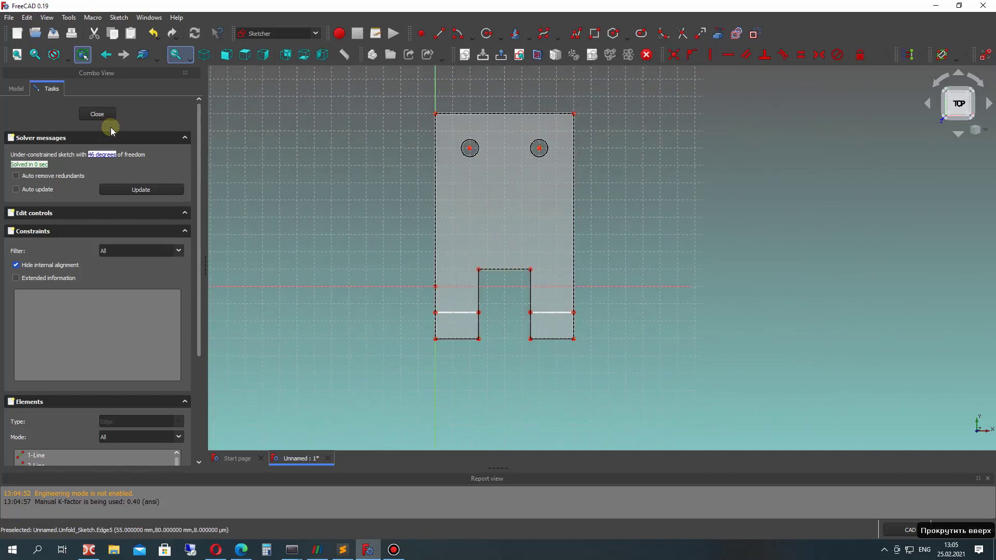
pyautogui.scroll(4, 461, 332)
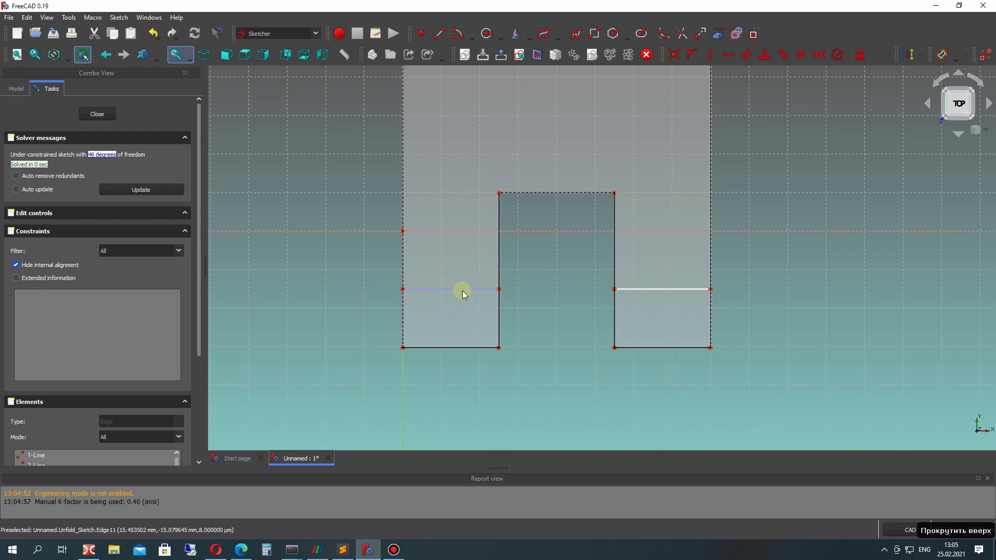
pyautogui.click(100, 115)
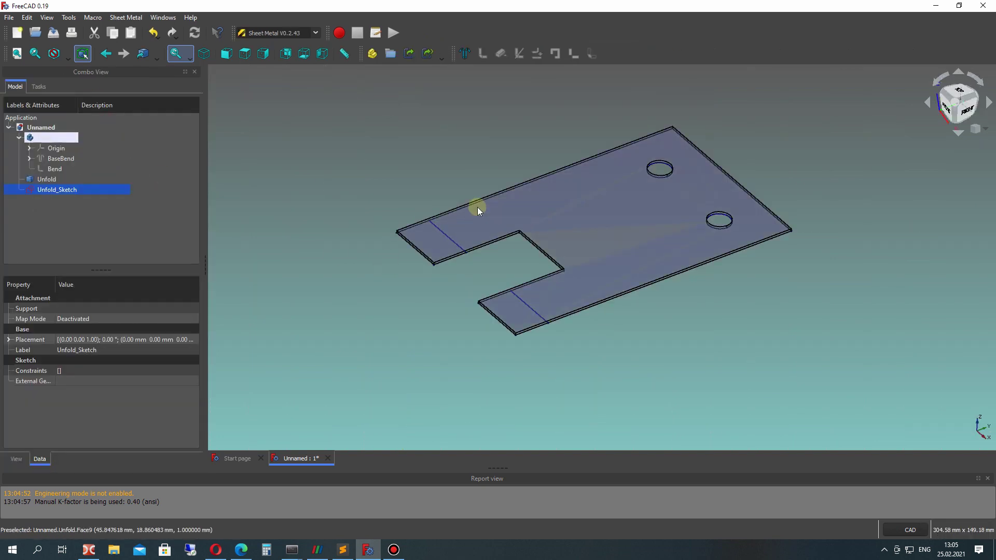
# - Show the folded Bend again and orbit to a side view
pyautogui.click(45, 179)
pyautogui.click(52, 169)
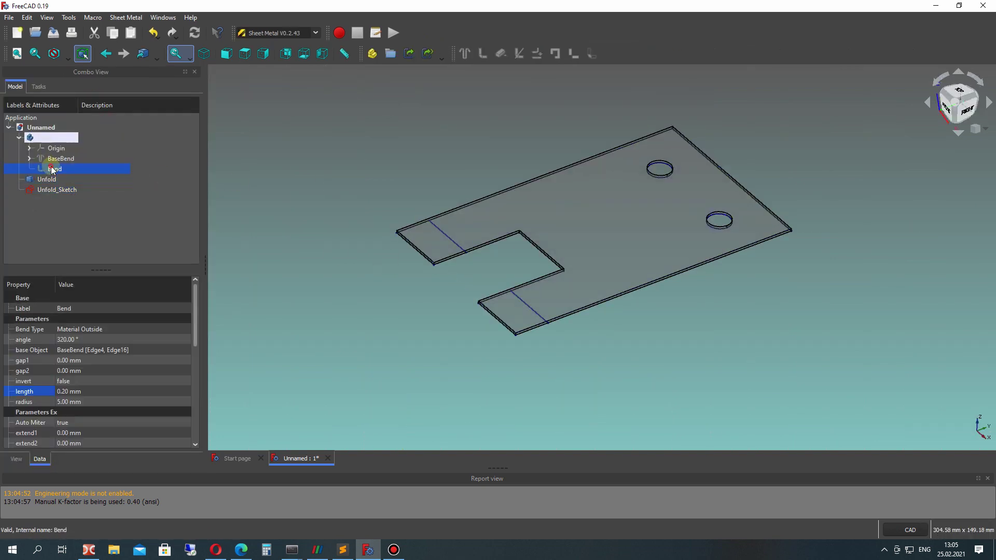
pyautogui.press('space')
pyautogui.moveTo(586, 361); pyautogui.dragTo(499, 325, button='right')
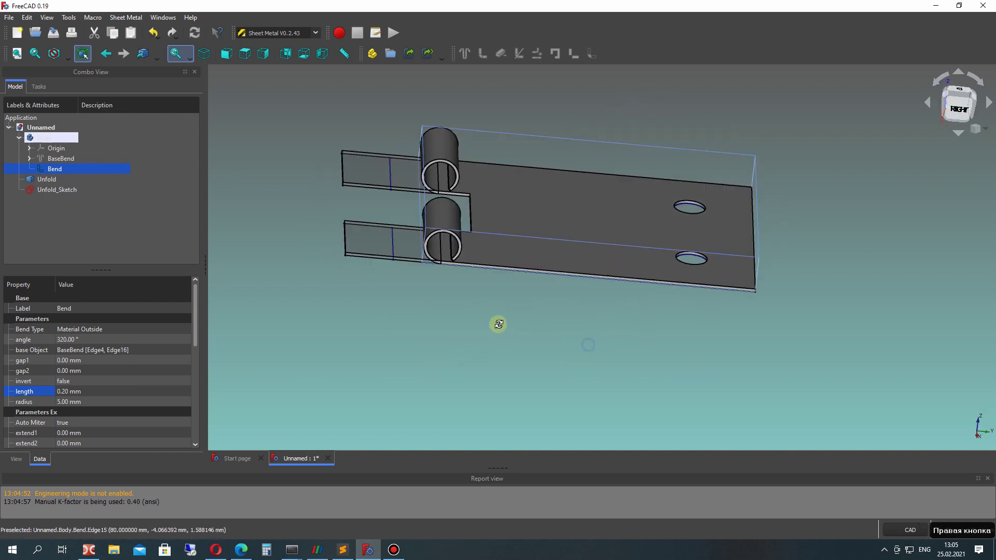
pyautogui.moveTo(636, 223); pyautogui.dragTo(401, 179, button='right')
pyautogui.scroll(5, 401, 179)
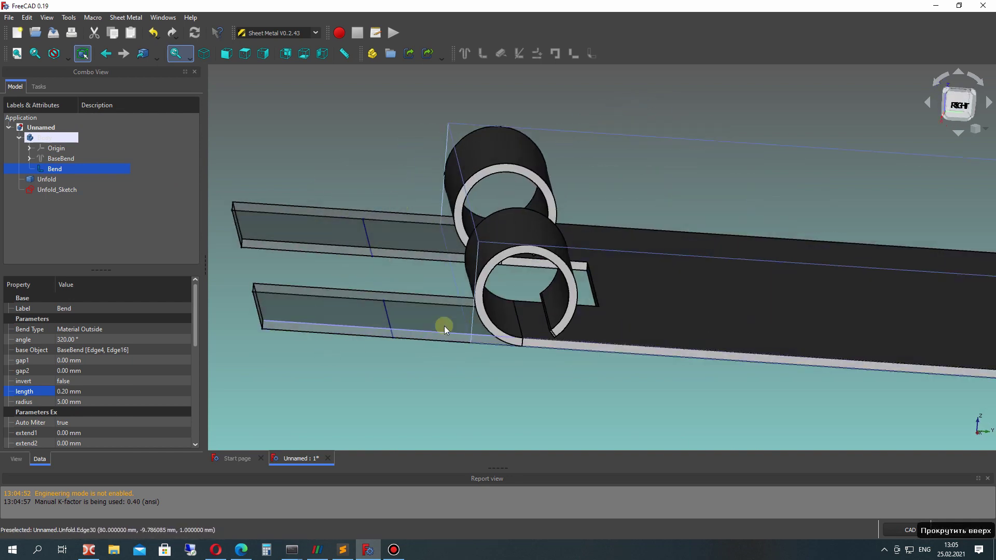
# - Delete the Unfold and Unfold_Sketch objects, leaving the folded hinge plate
pyautogui.click(330, 307)
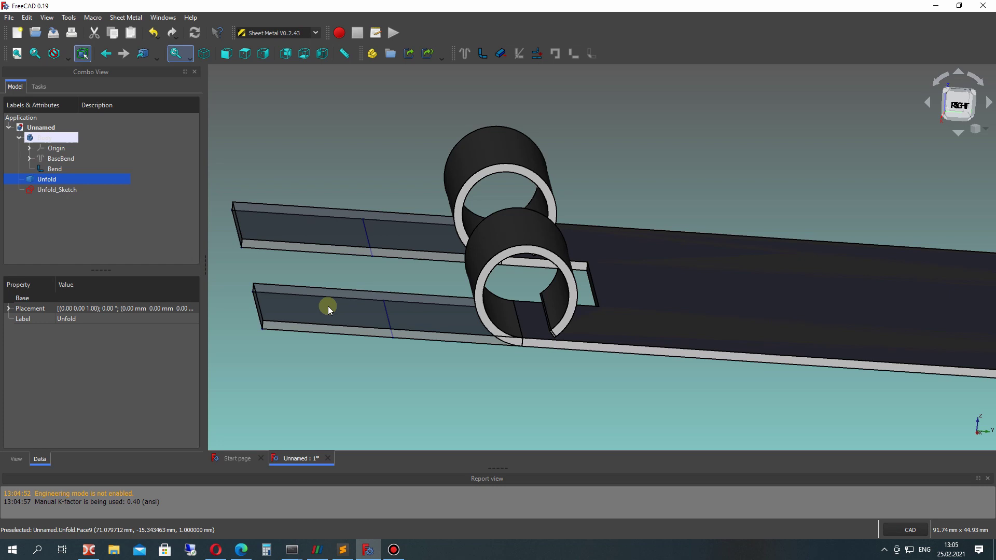
pyautogui.keyDown('ctrl'); pyautogui.click(61, 191); pyautogui.keyUp('ctrl')
pyautogui.press('Delete')
pyautogui.scroll(-3, 511, 241)
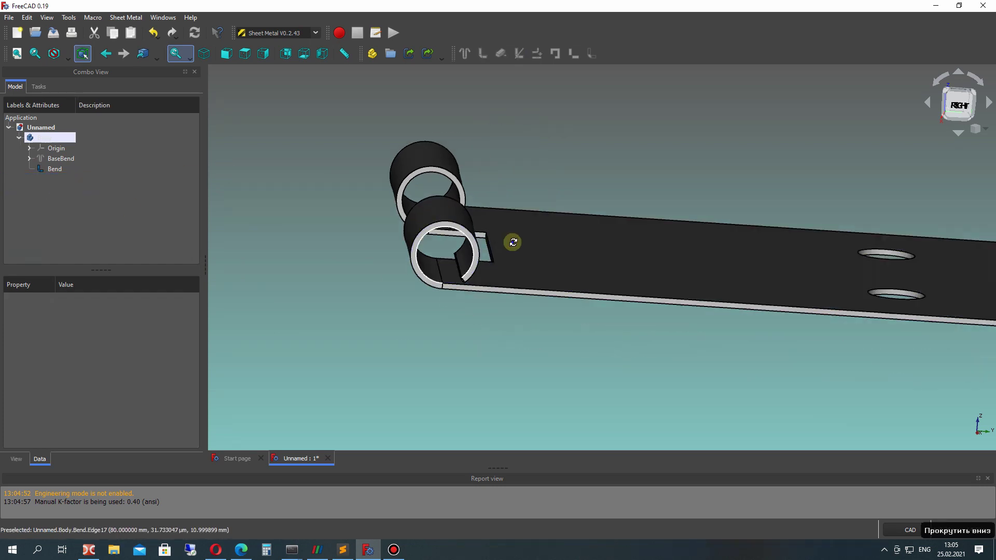
pyautogui.moveTo(511, 240); pyautogui.dragTo(587, 262, button='middle')
pyautogui.scroll(2, 584, 257)
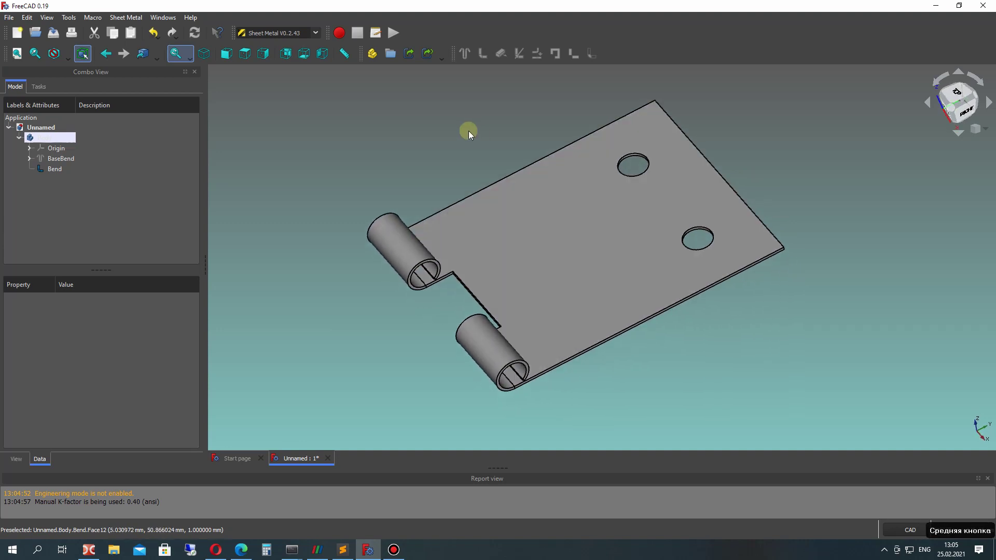